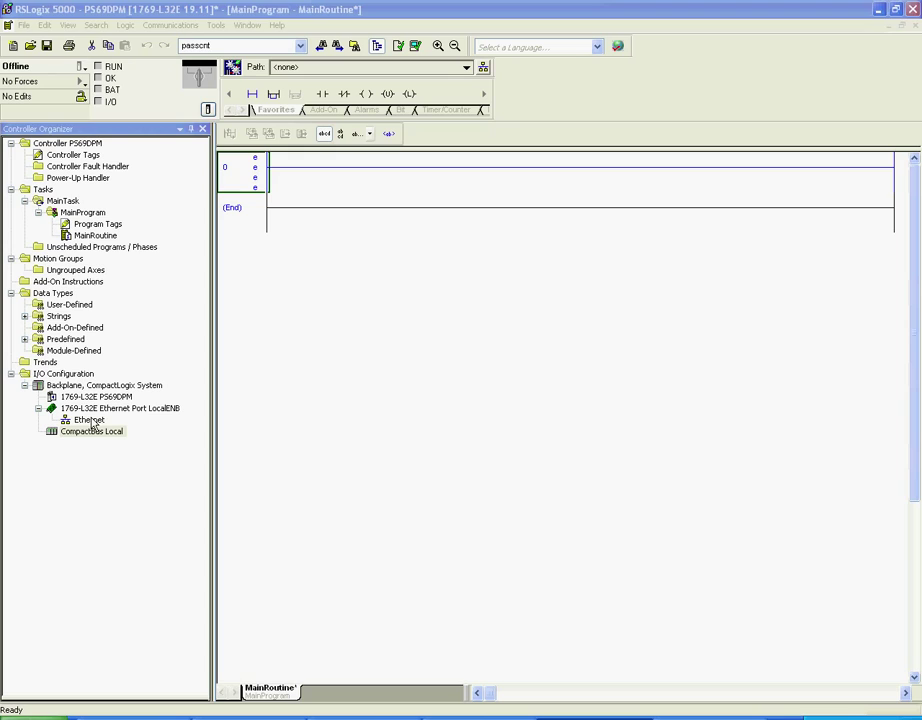
Add a Generic 1769 Module from the Other category to the CompactBus Local bus
right_click(94, 432)
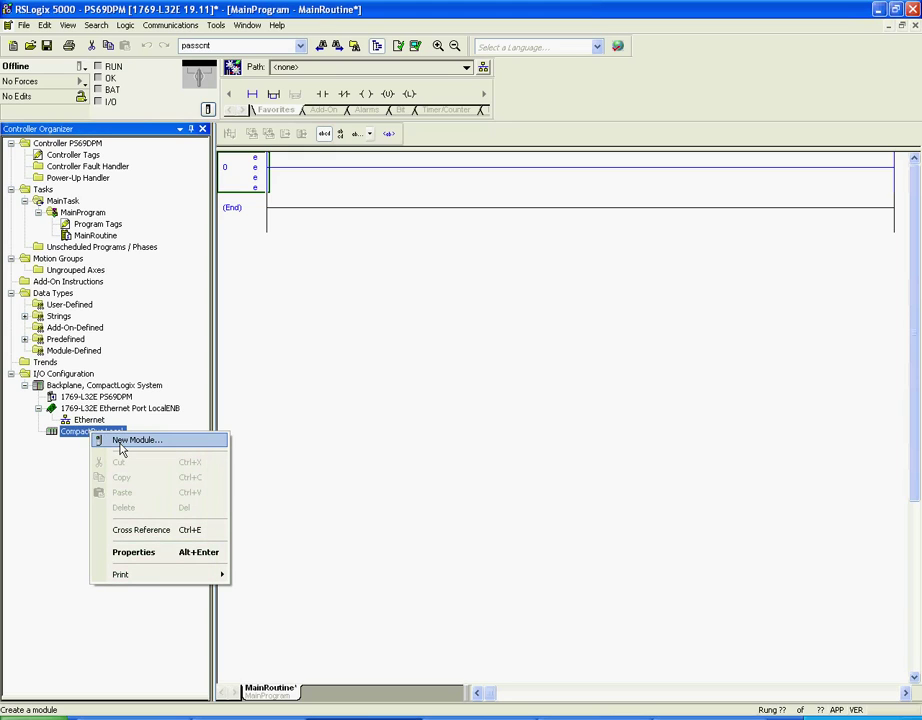
left_click(122, 441)
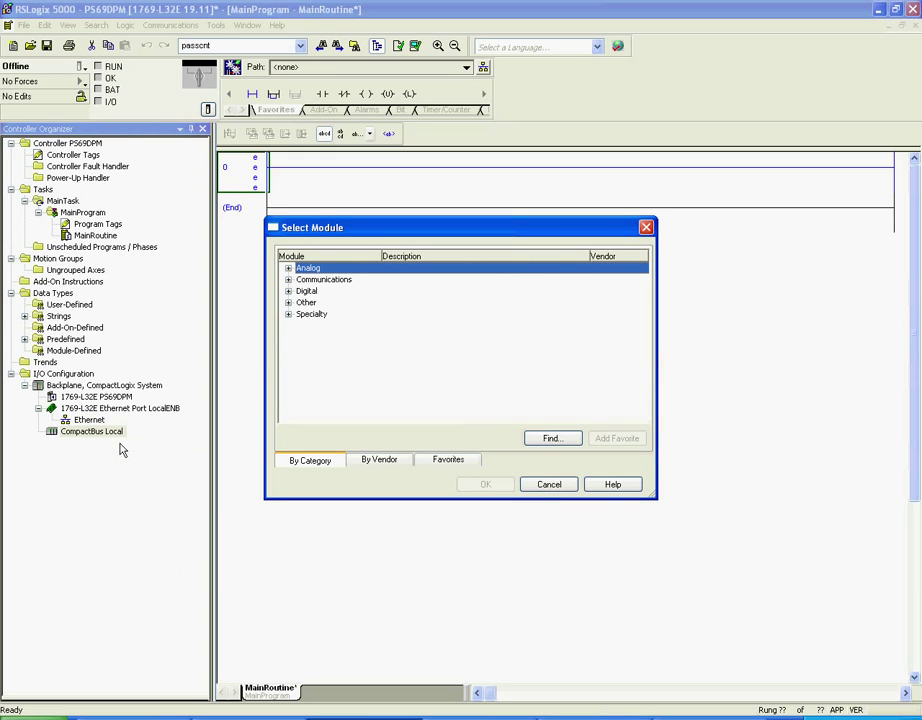
left_click(288, 302)
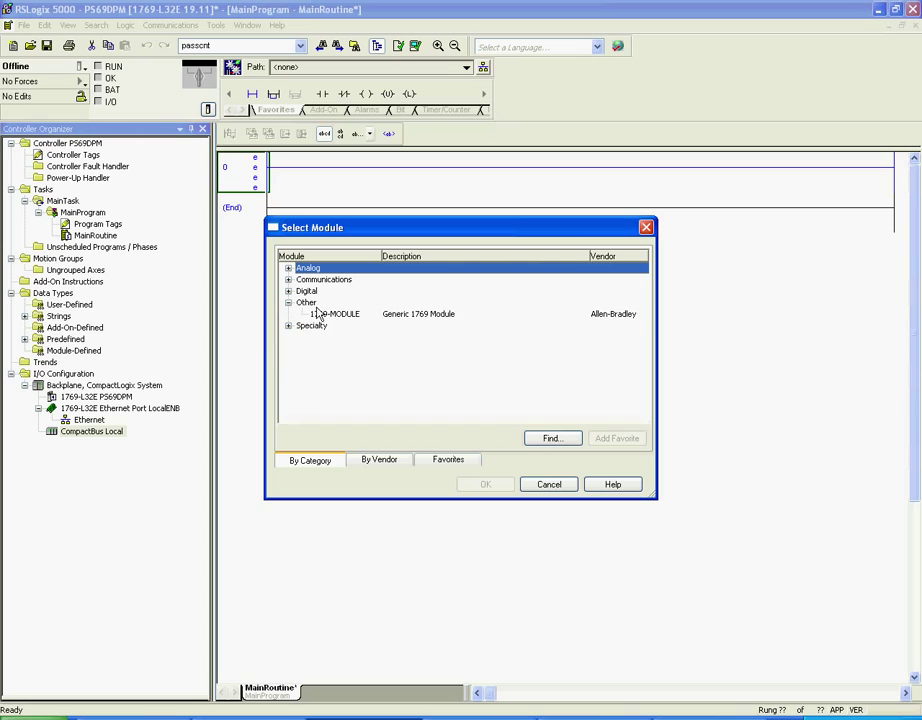
left_click(328, 315)
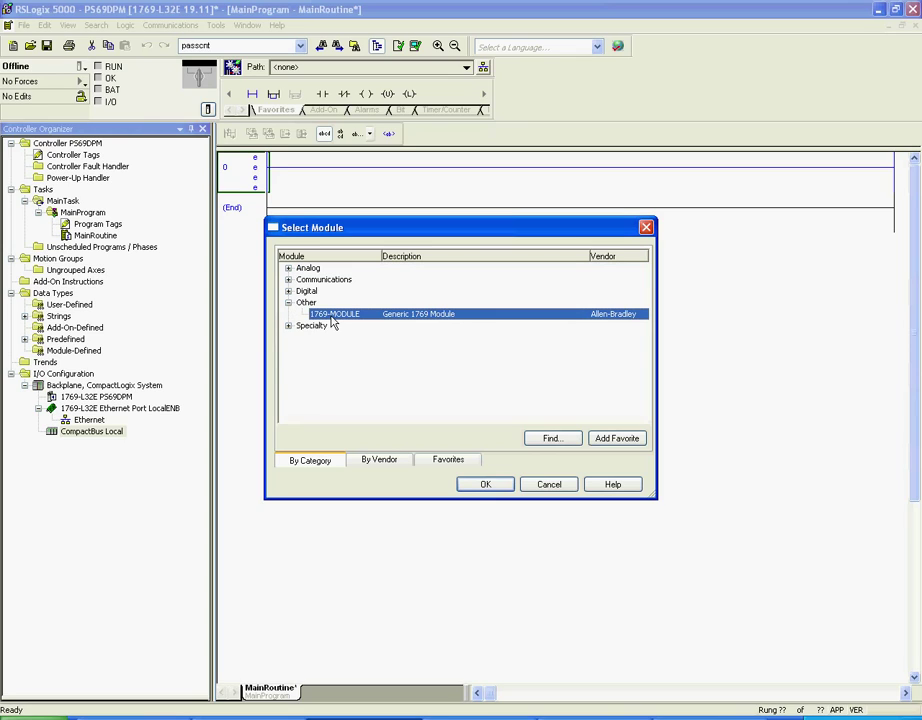
left_click(477, 488)
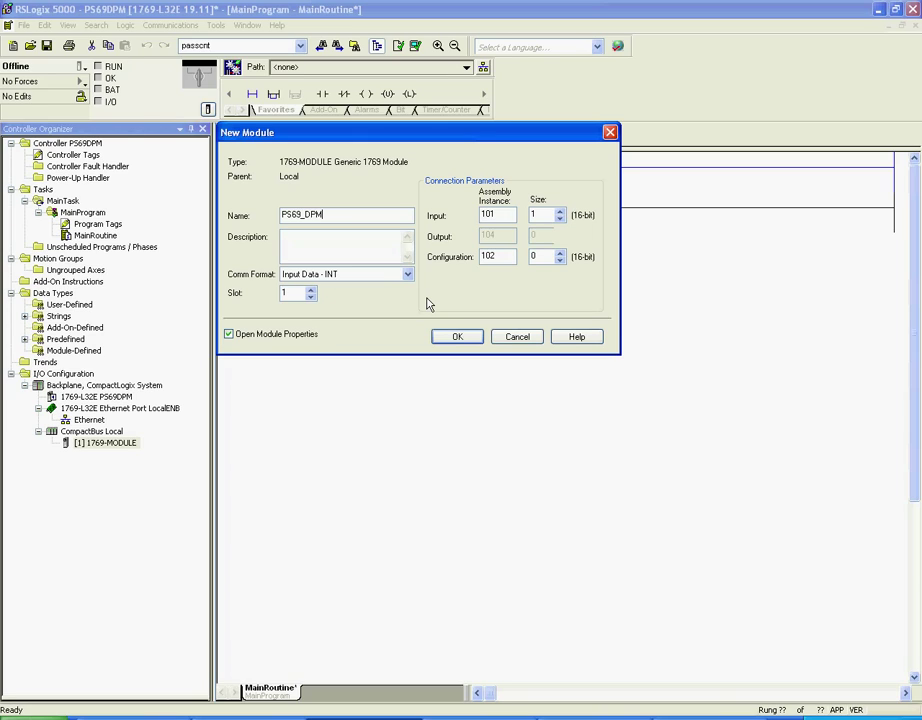
Name the module PS69_DPM with Data - INT format and 248-word input and output sizes
left_click(407, 274)
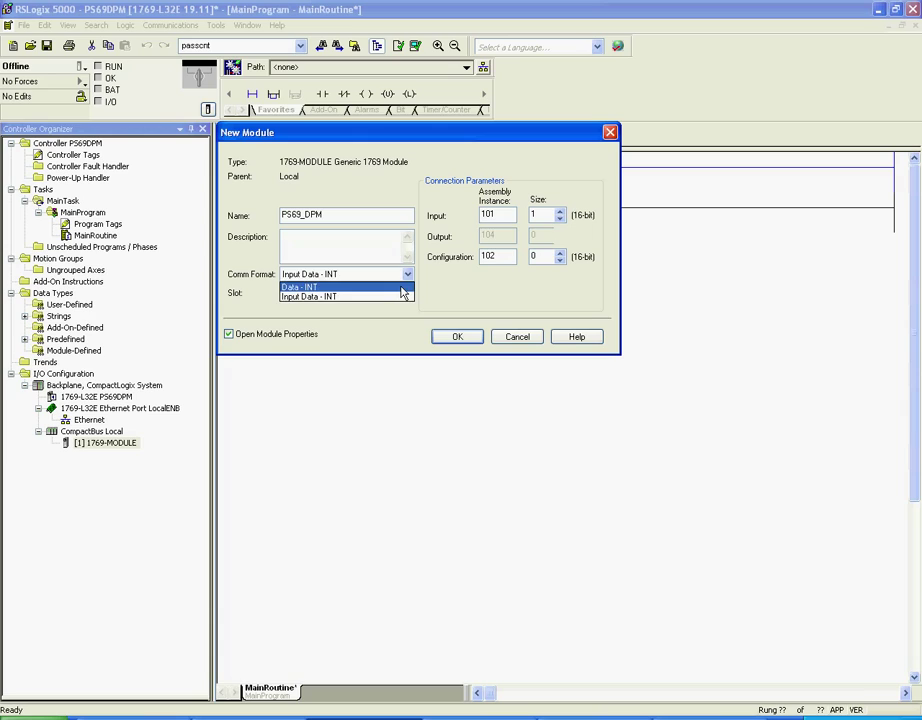
left_click(401, 287)
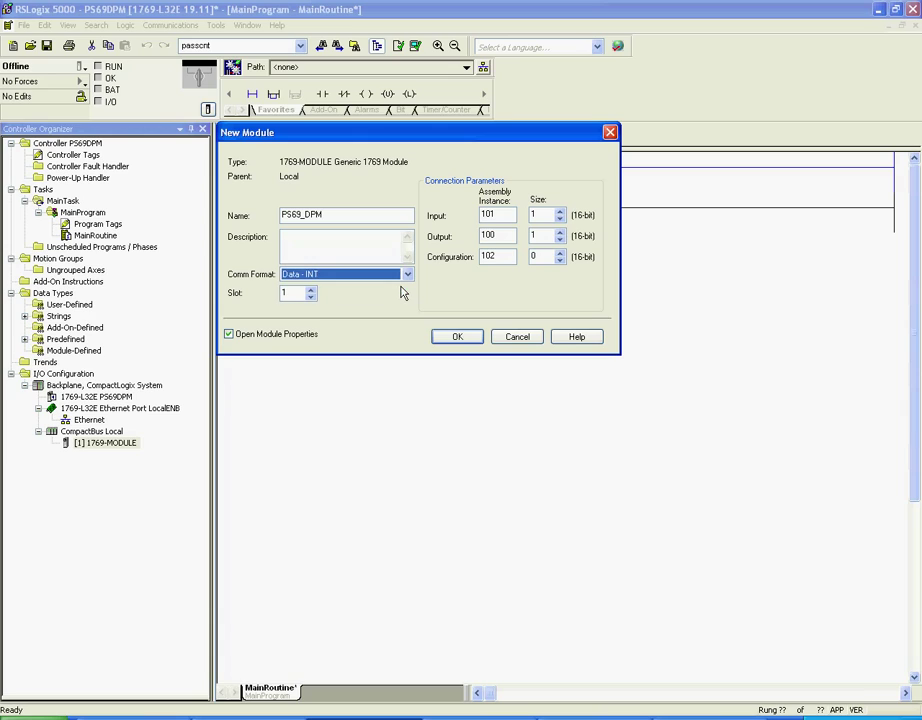
left_click(538, 214)
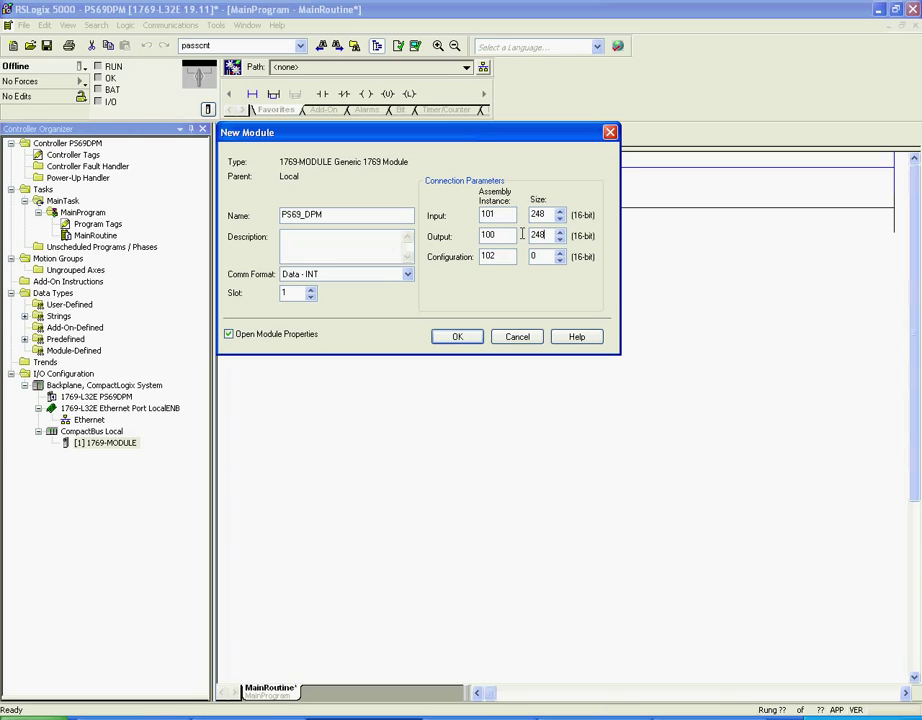
left_click(458, 338)
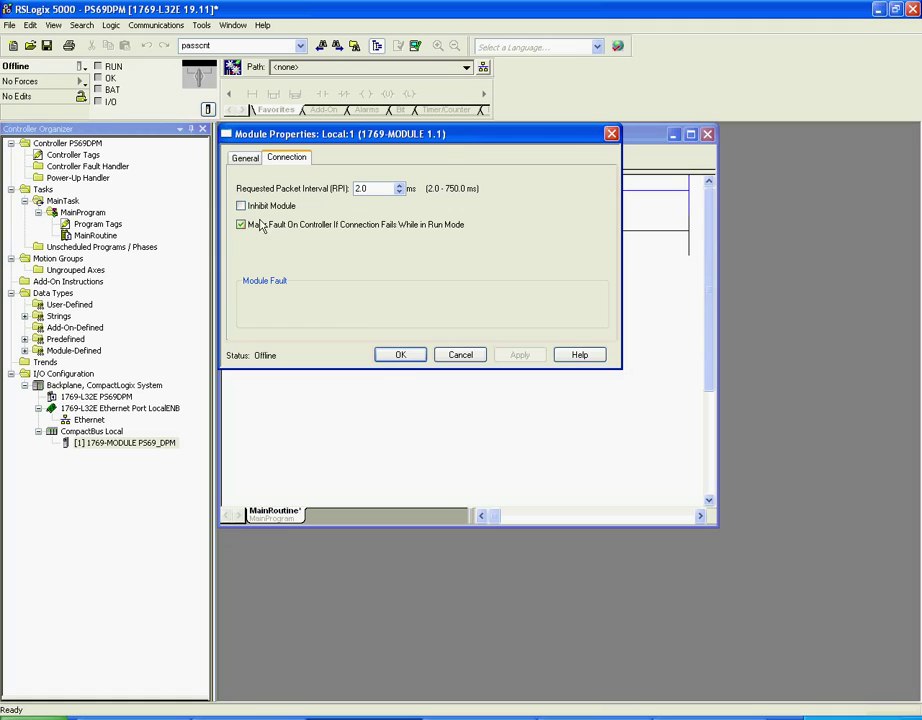
Maximize MainRoutine and import the rungs from AOIPS69DPM_v1_1.L5X at rung 0
left_click(411, 360)
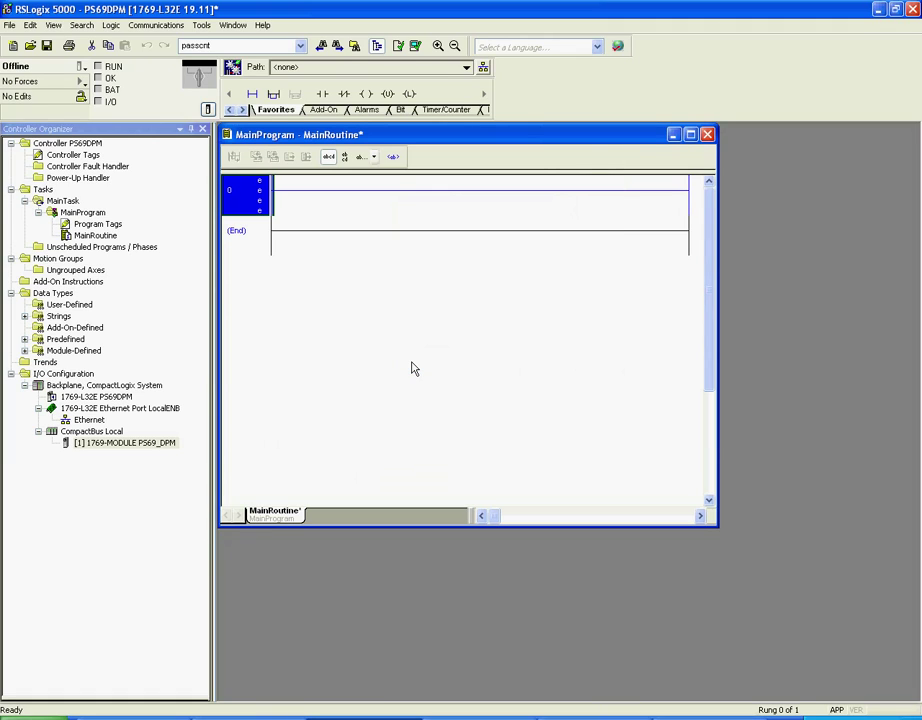
left_click(690, 136)
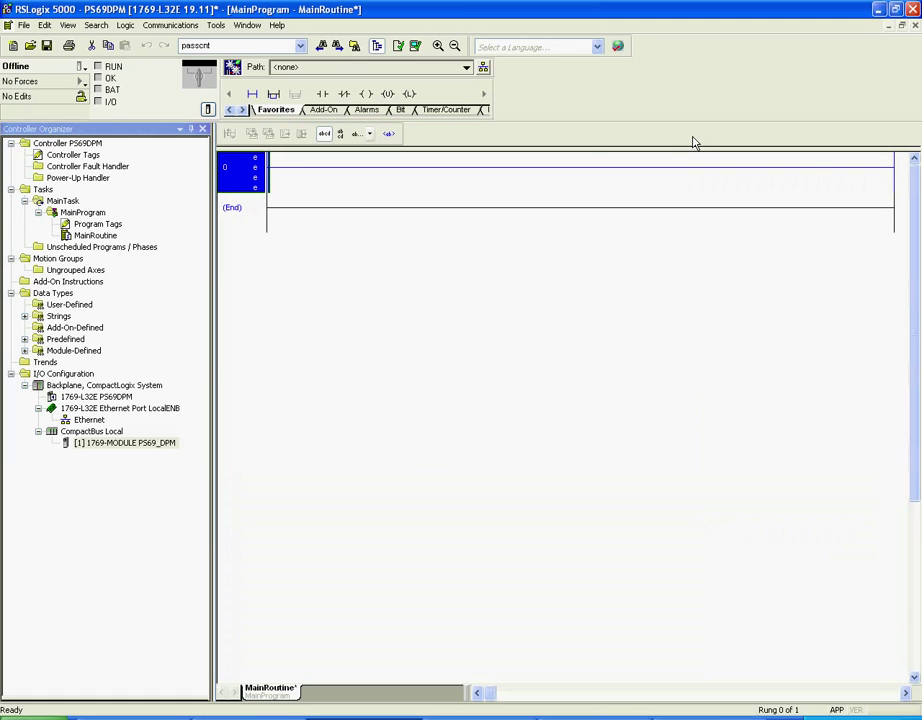
right_click(249, 182)
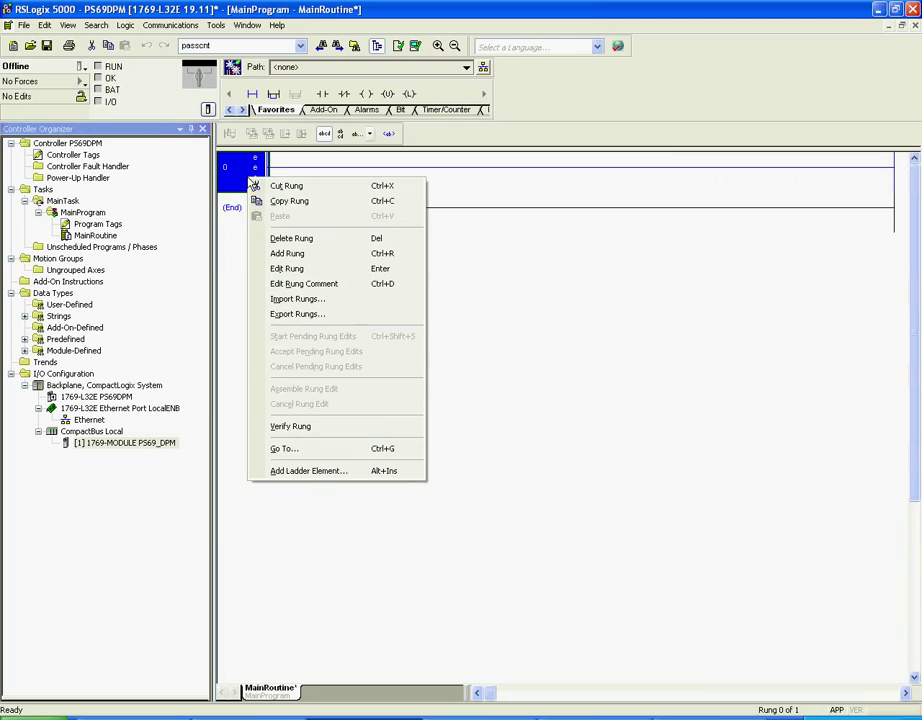
left_click(297, 300)
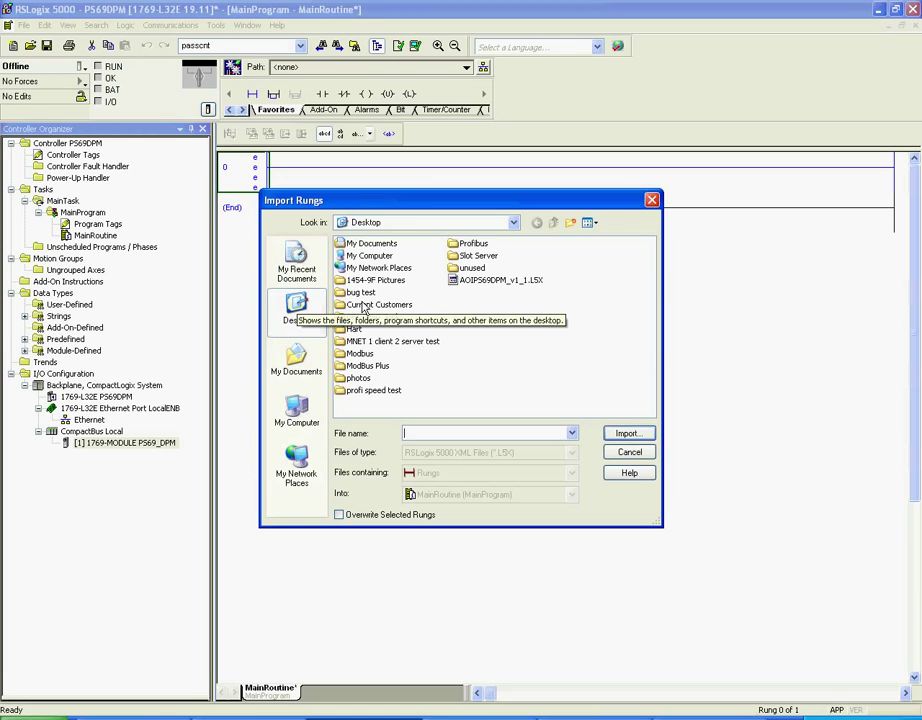
left_click(502, 282)
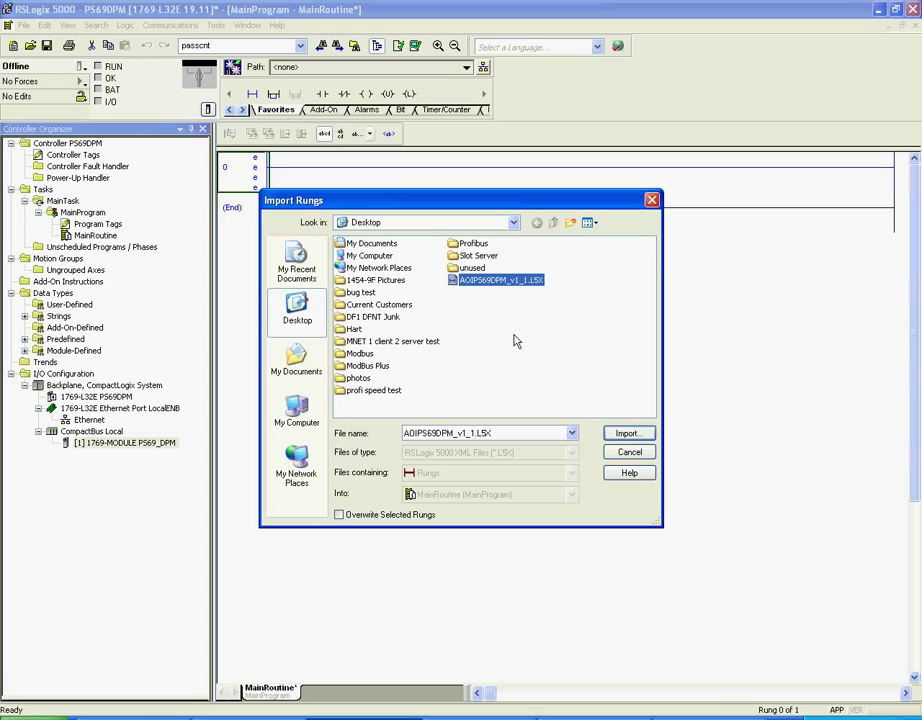
left_click(629, 438)
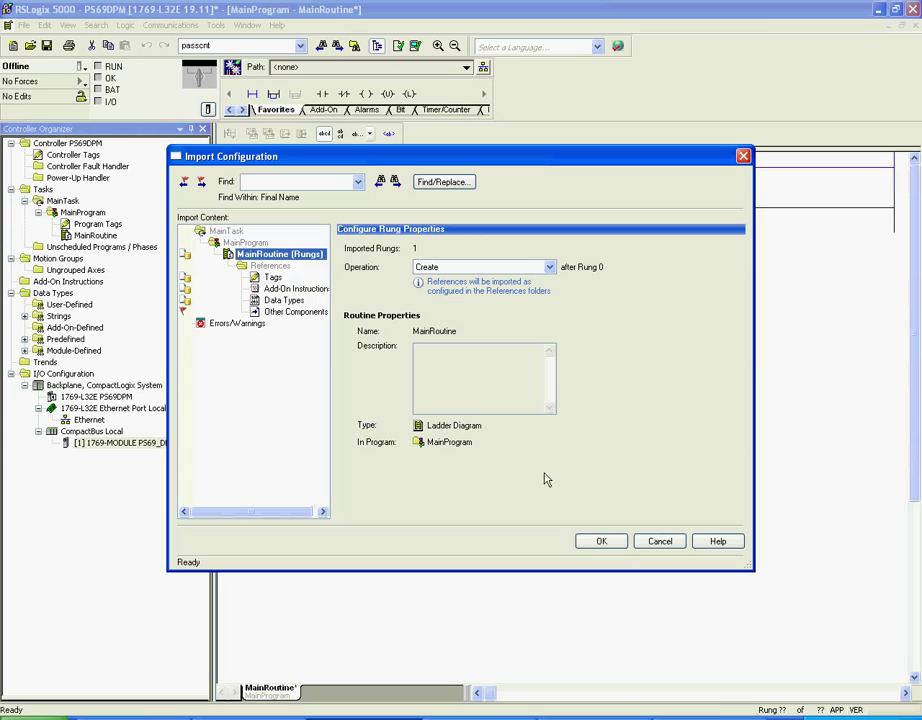
left_click(599, 542)
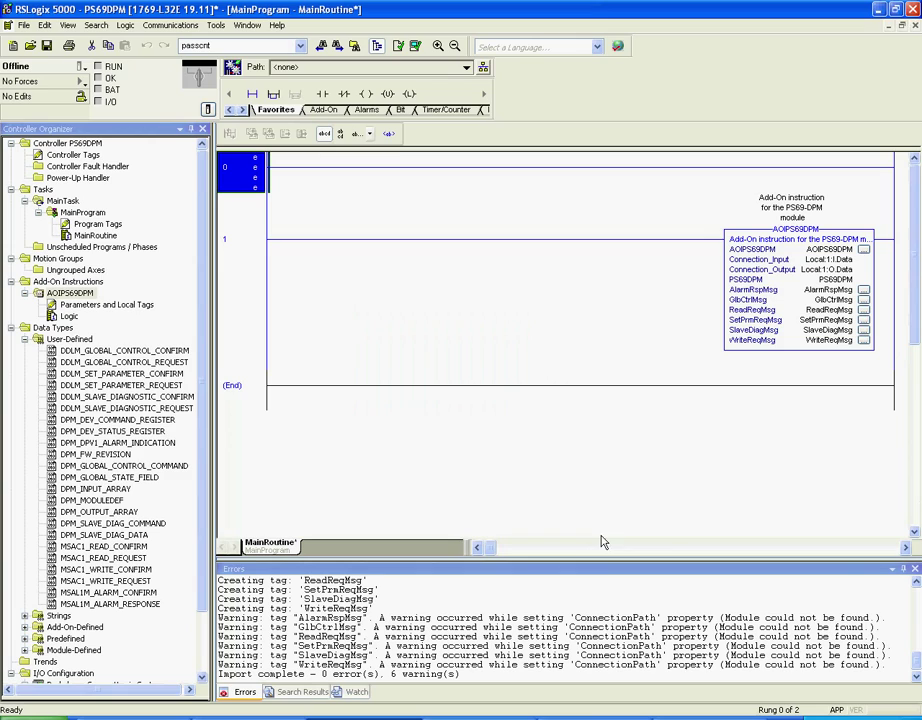
Delete the empty rung 0, verify the controller, and check the AlarmRspMsg warning
right_click(253, 173)
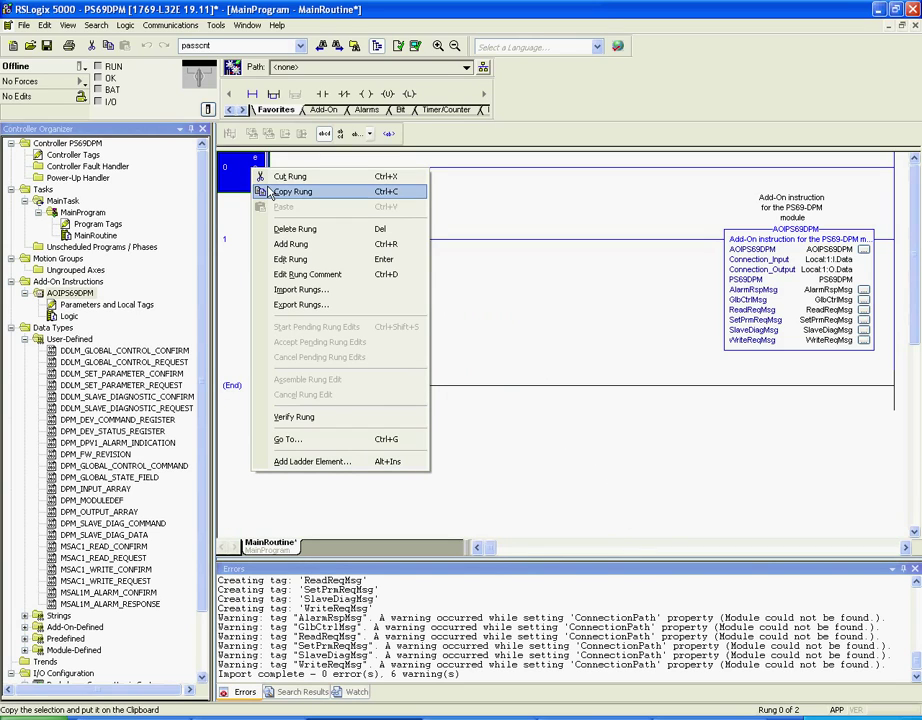
left_click(303, 232)
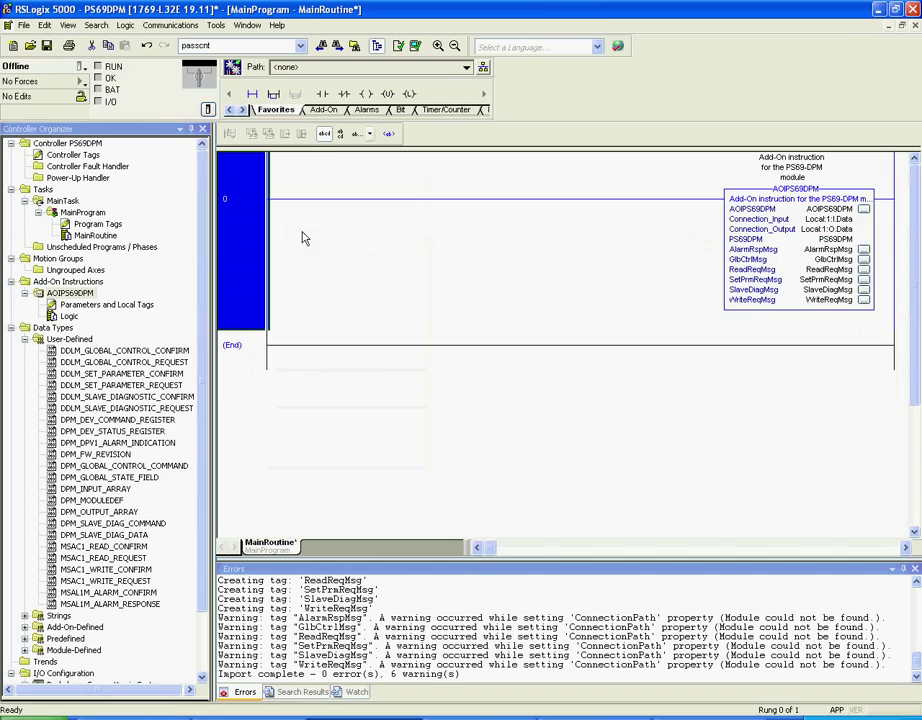
left_click(405, 45)
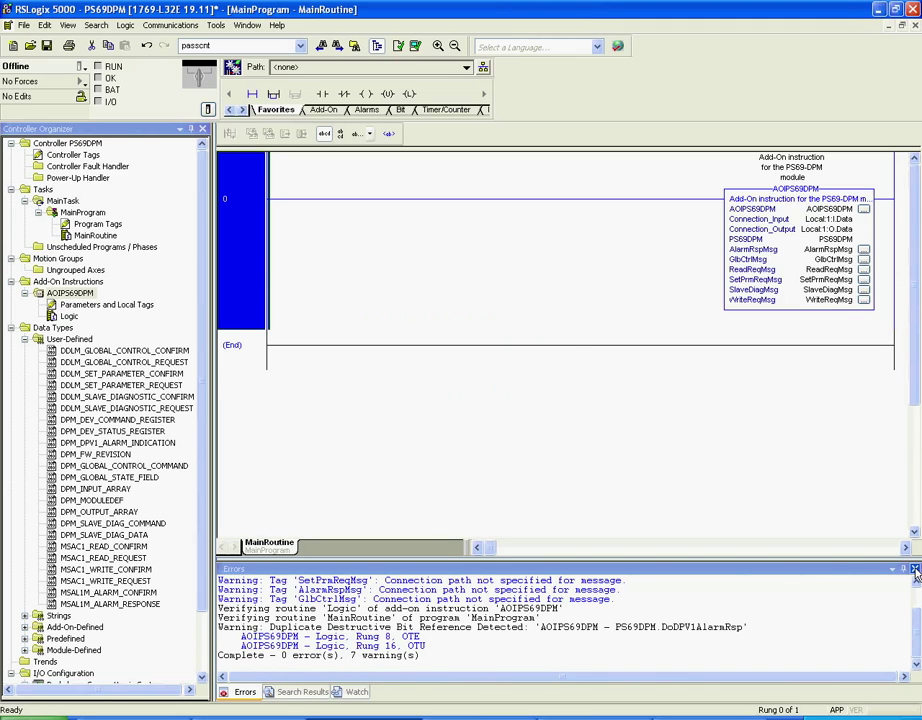
double_click(578, 592)
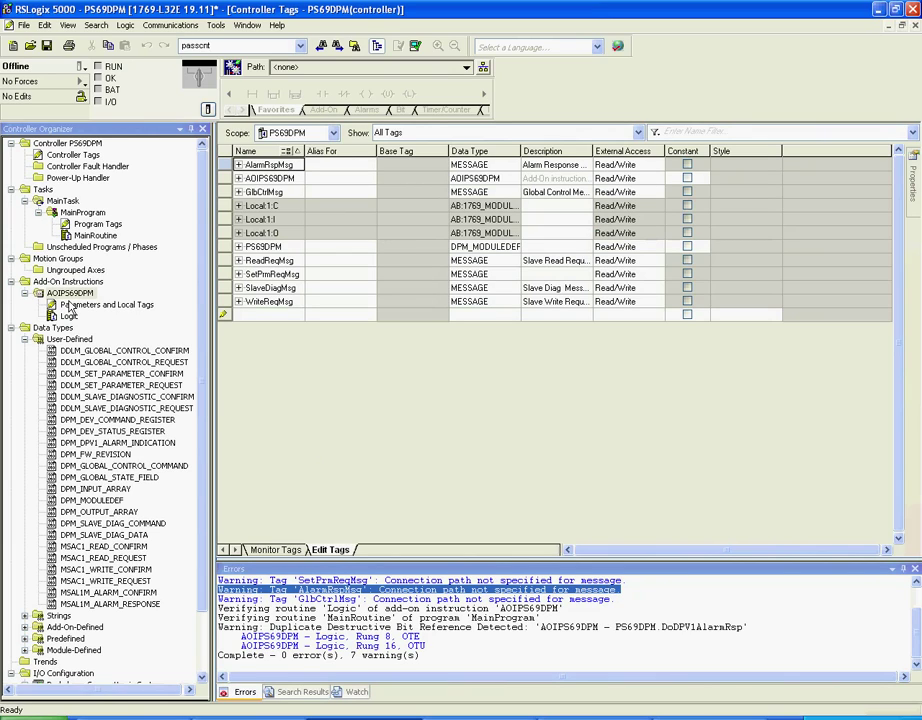
double_click(92, 236)
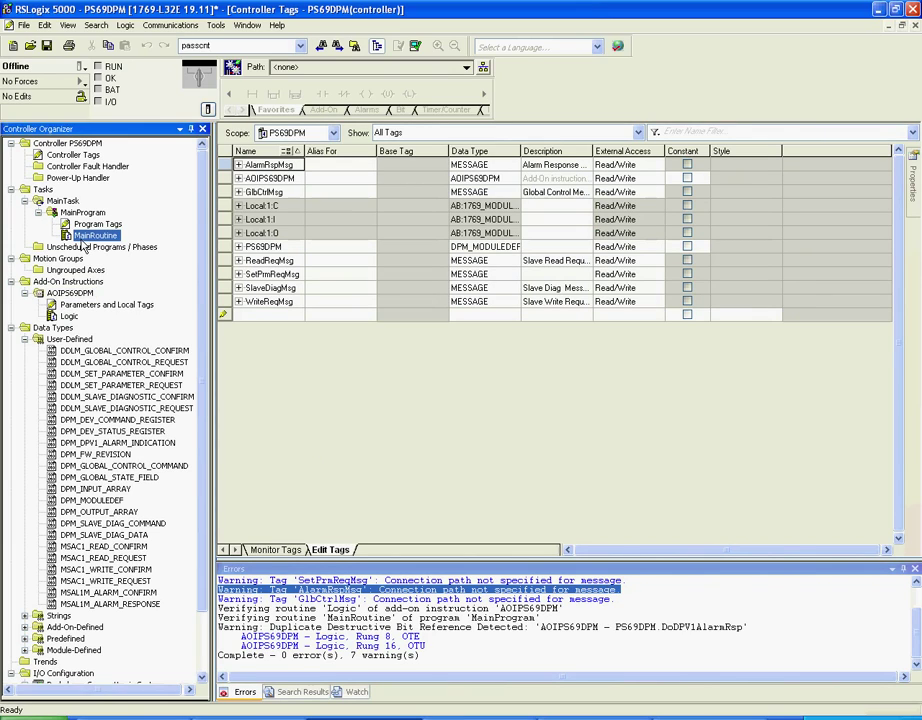
Browse to PS69_DPM as the AlarmRspMsg communication path and copy the path text
mouse_move(866, 238)
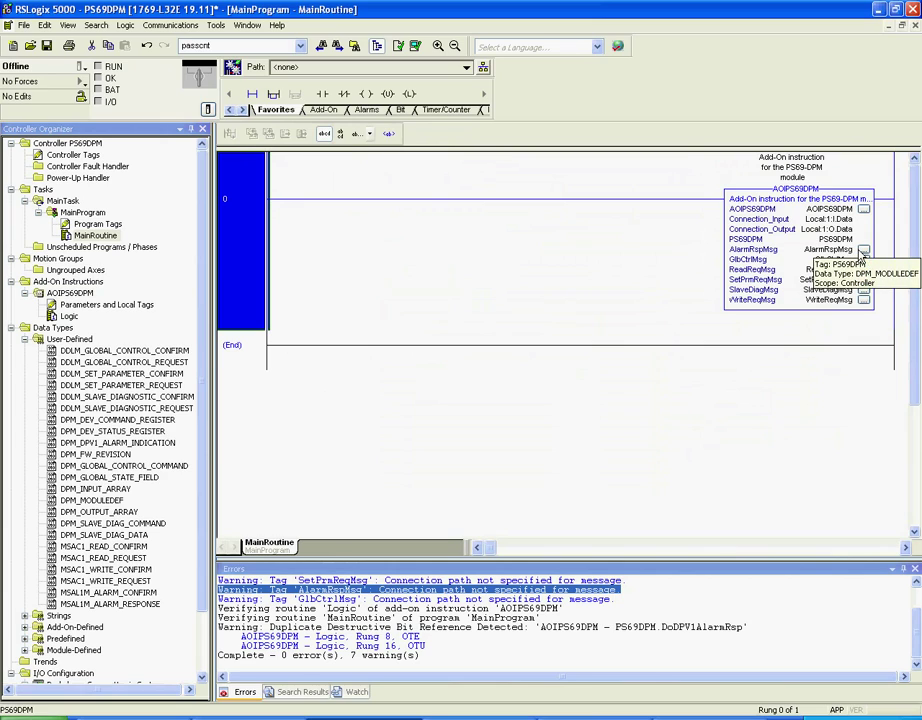
left_click(864, 252)
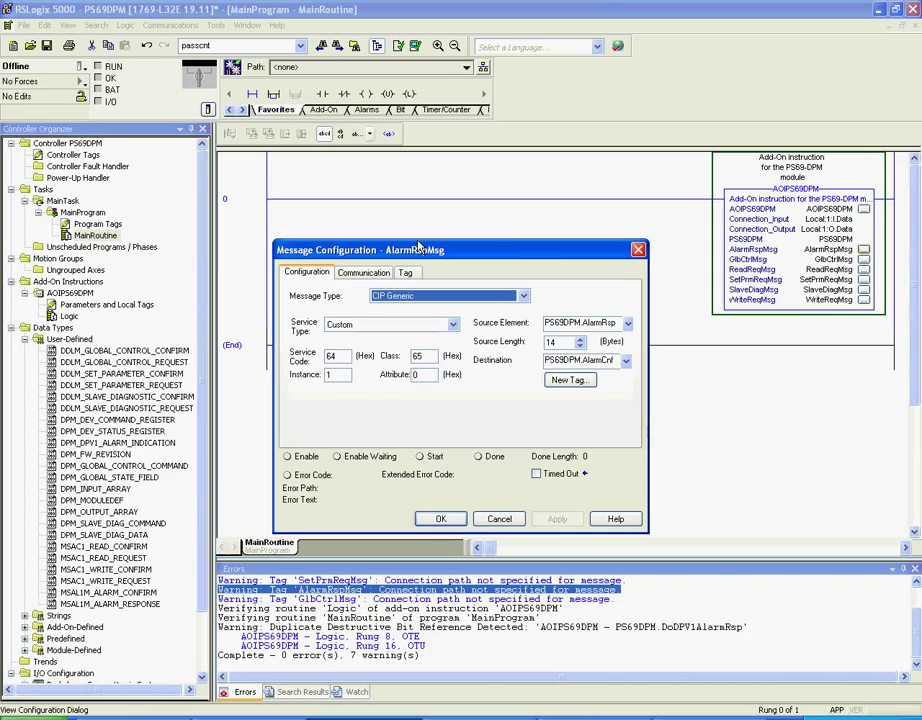
left_click(363, 273)
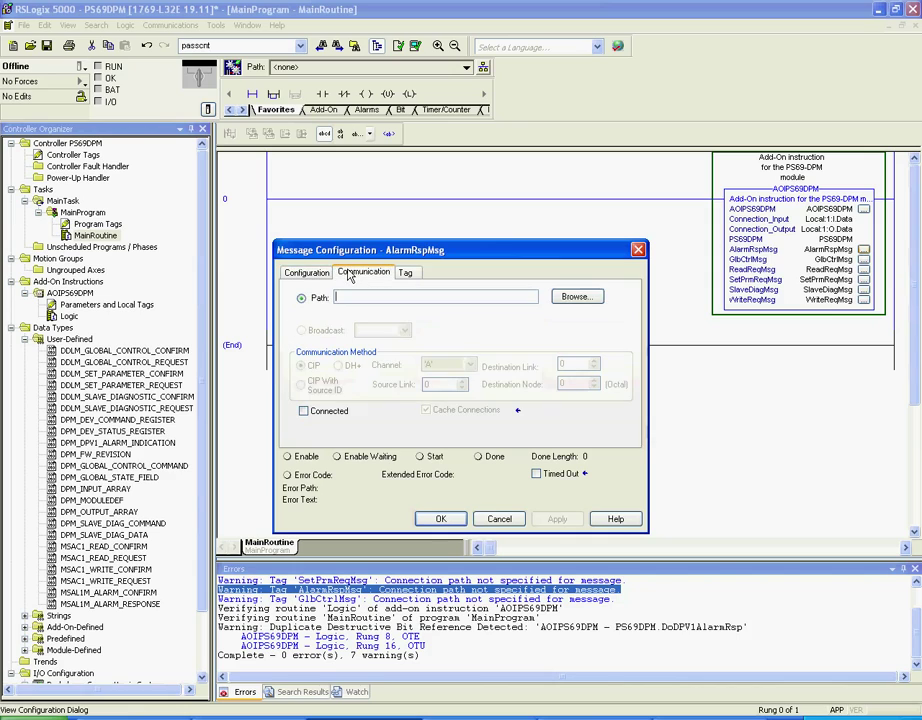
left_click(572, 297)
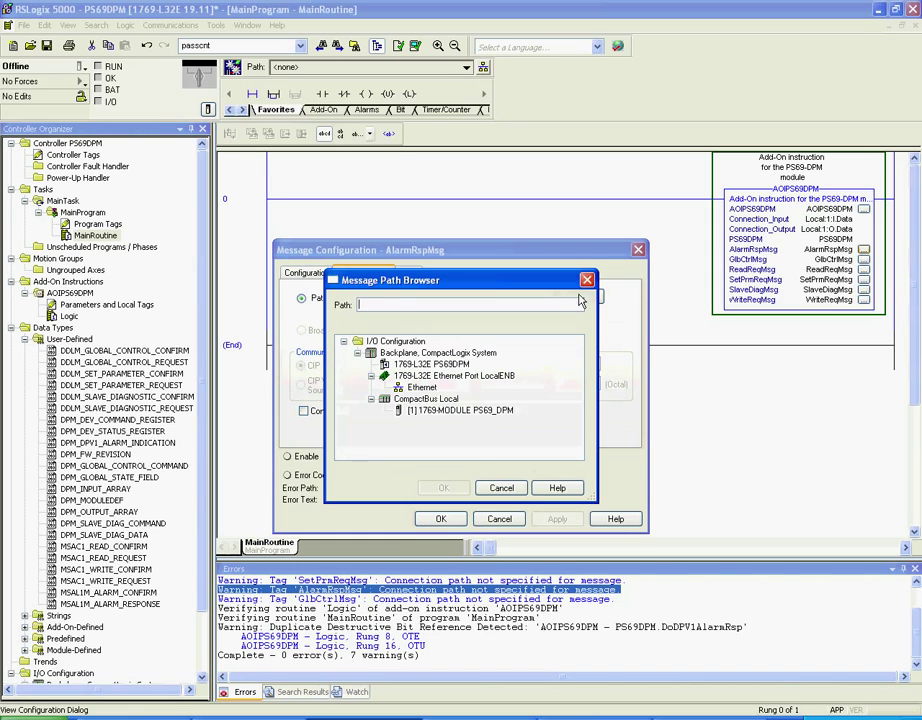
left_click(467, 411)
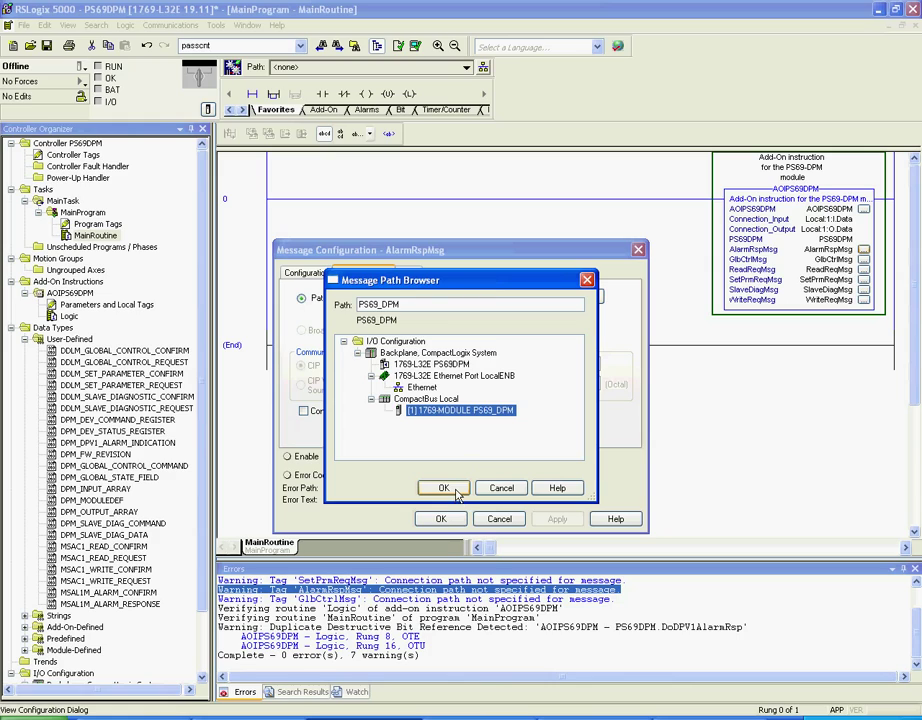
double_click(372, 304)
key("ctrl+c")
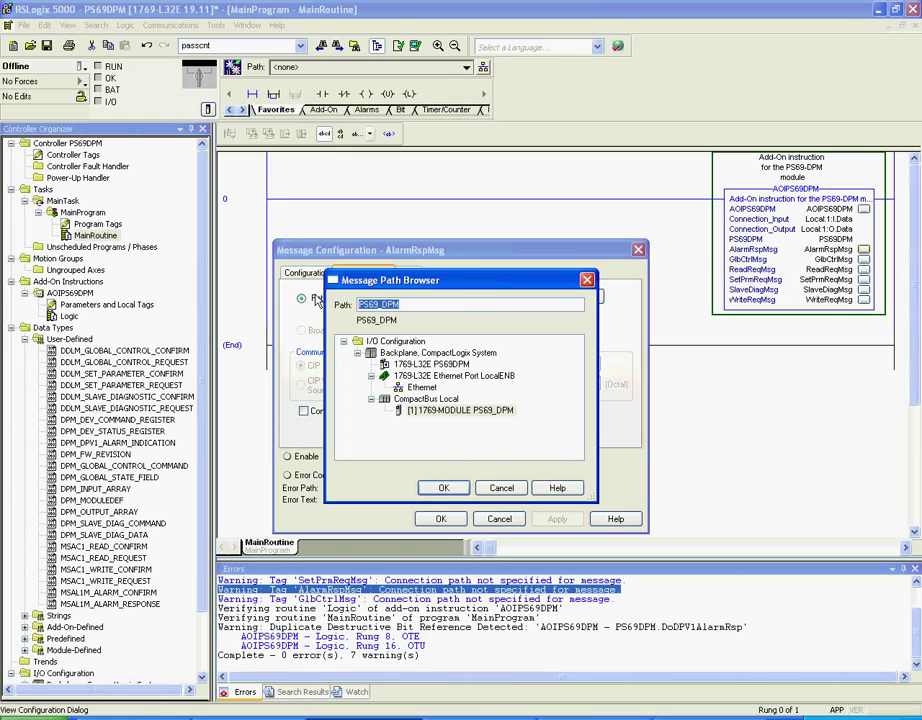
left_click(443, 488)
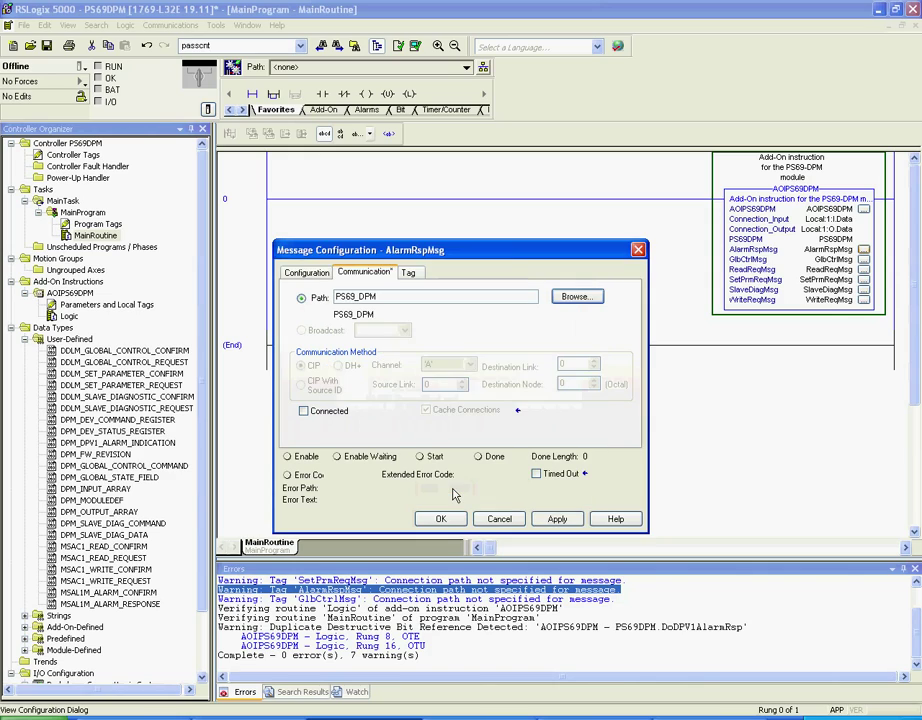
left_click(557, 518)
left_click(458, 520)
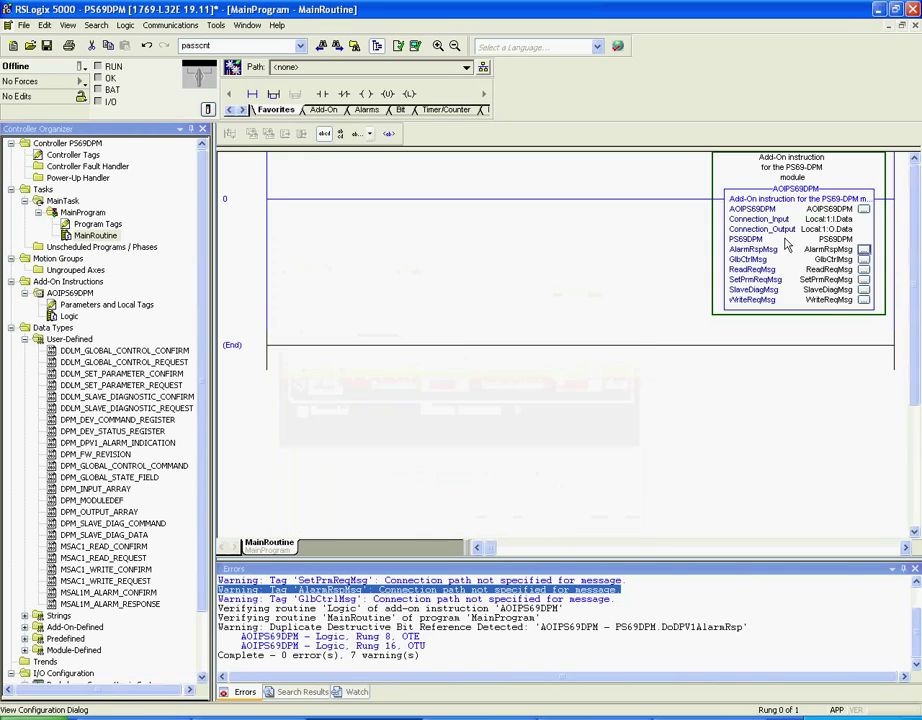
Paste PS69_DPM as the communication path of ReadReqMsg and GlbCtrlMsg
left_click(864, 270)
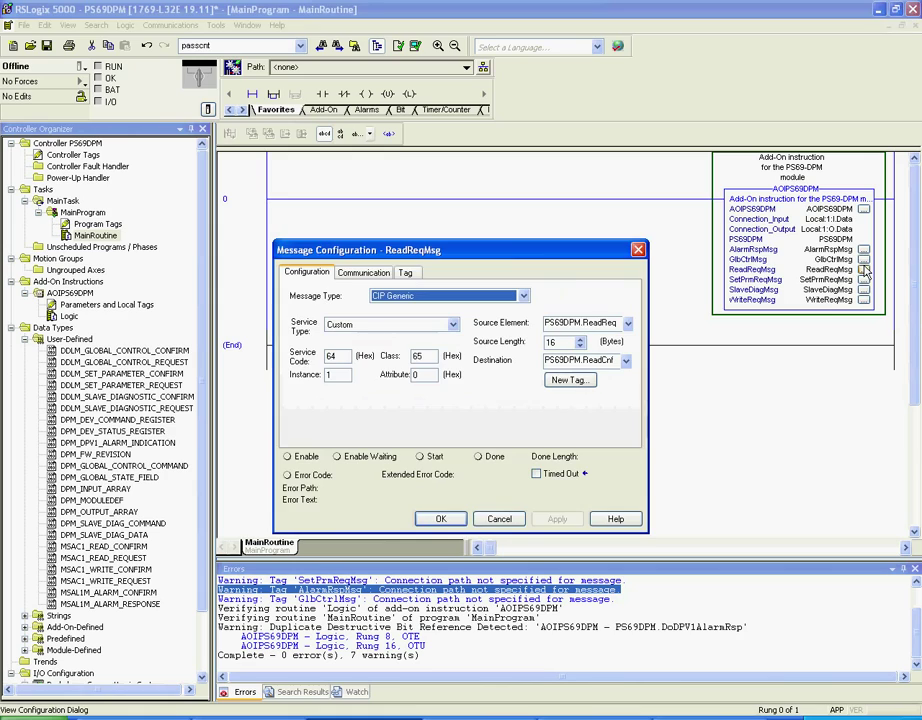
left_click(386, 274)
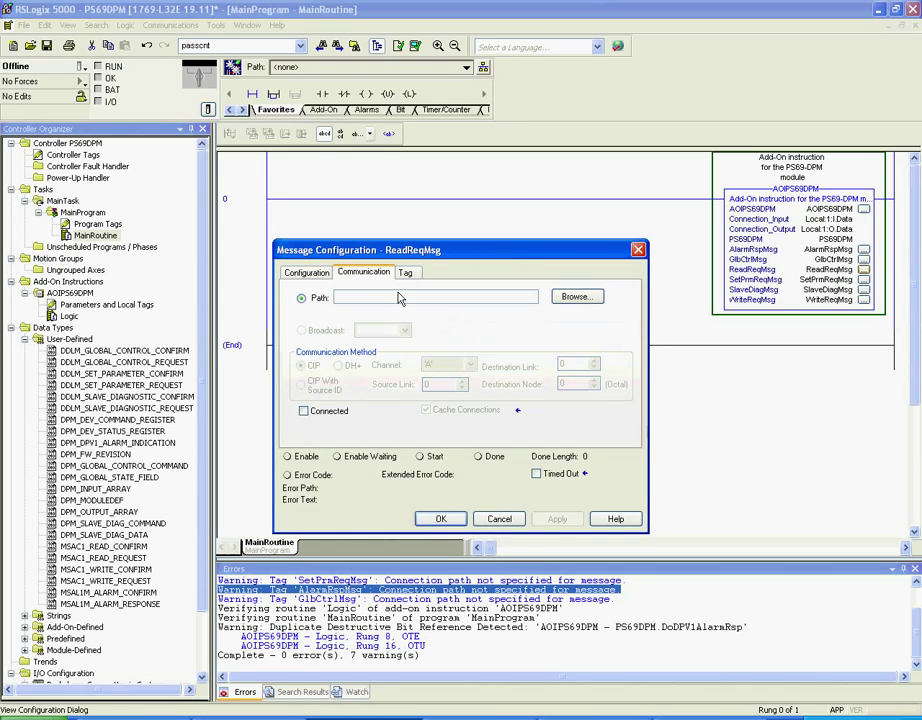
key("ctrl+v")
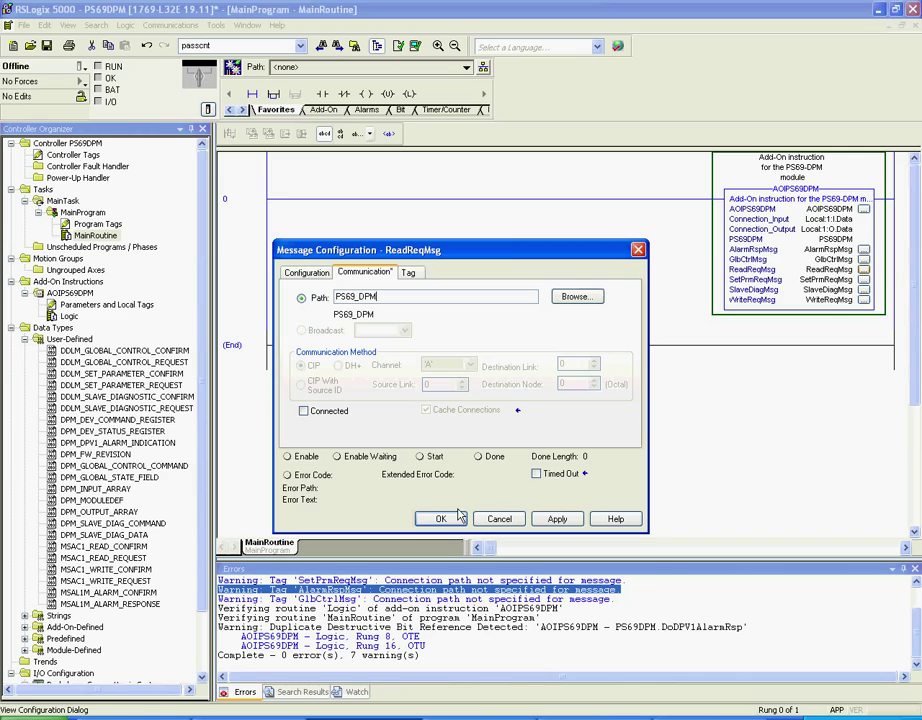
left_click(440, 519)
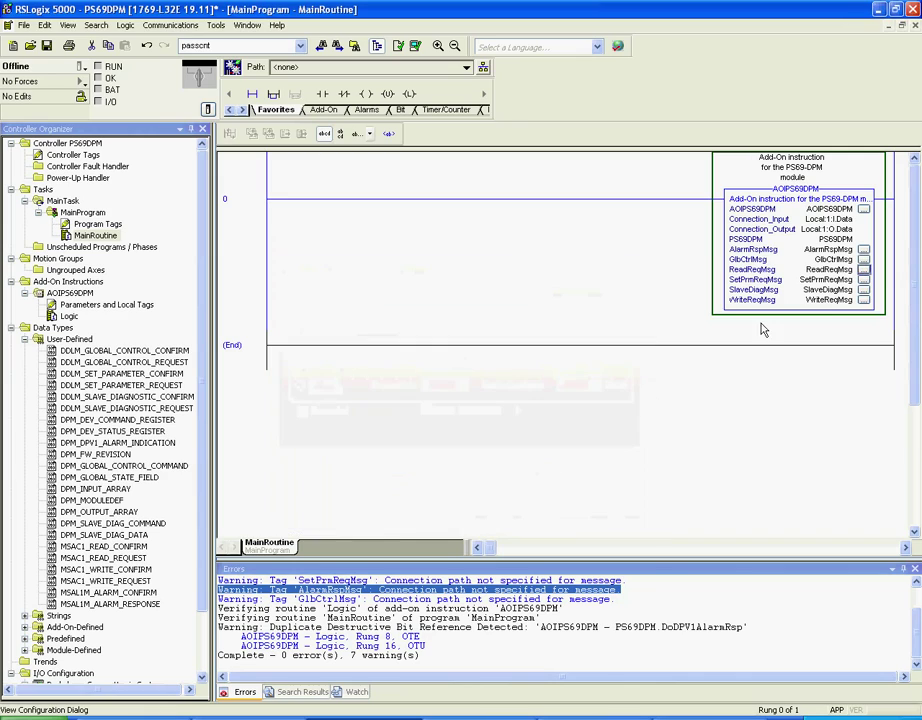
left_click(863, 259)
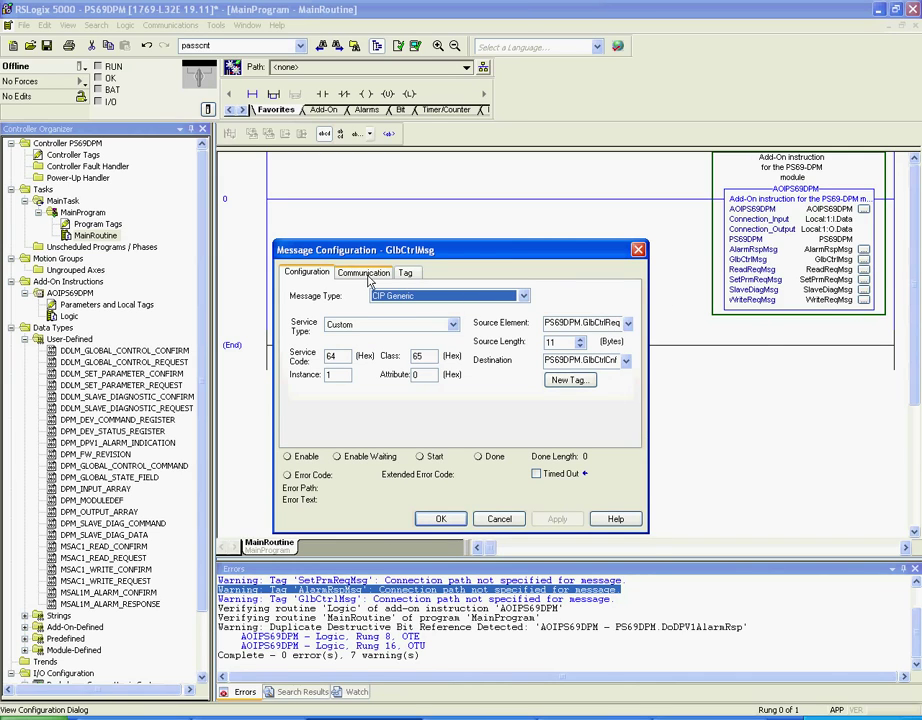
left_click(365, 329)
key("ctrl+v")
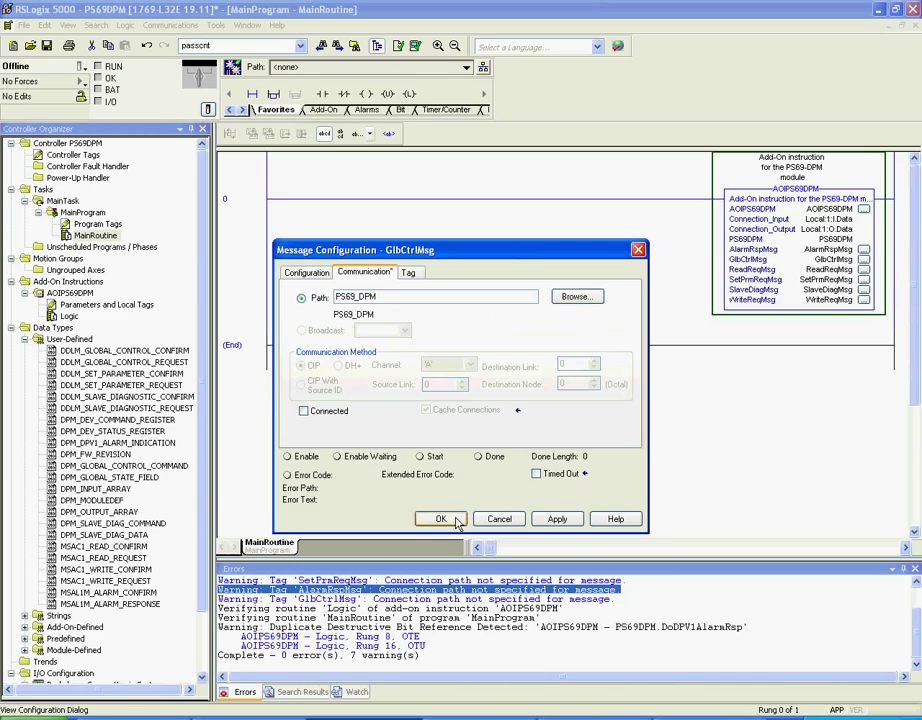
left_click(440, 519)
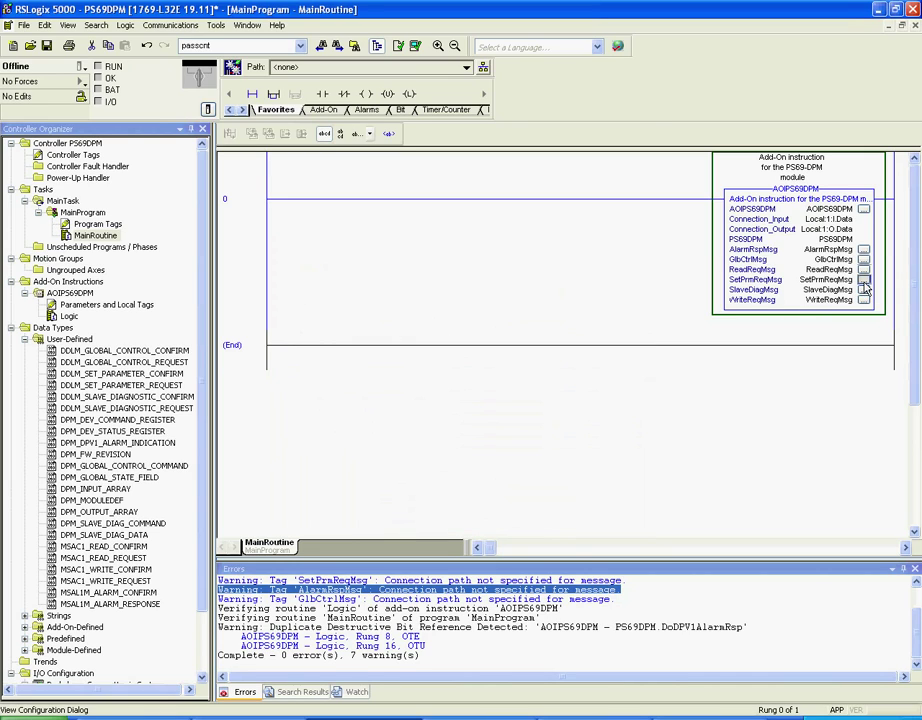
Paste PS69_DPM as the communication path of SetPrmReqMsg, SlaveDiagMsg and WriteReqMsg
left_click(363, 272)
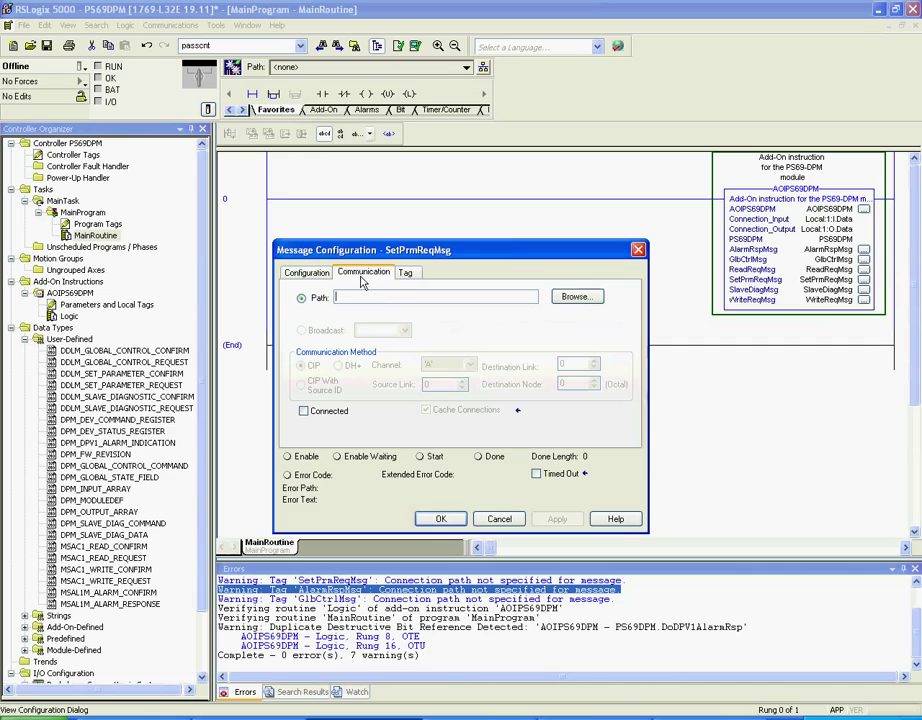
key("ctrl+v")
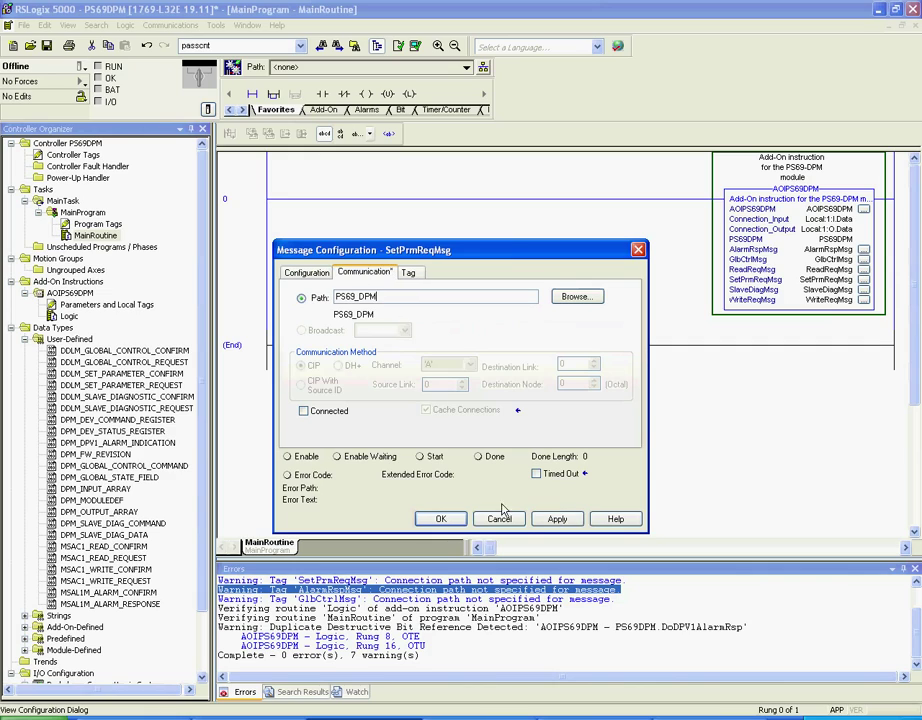
left_click(440, 519)
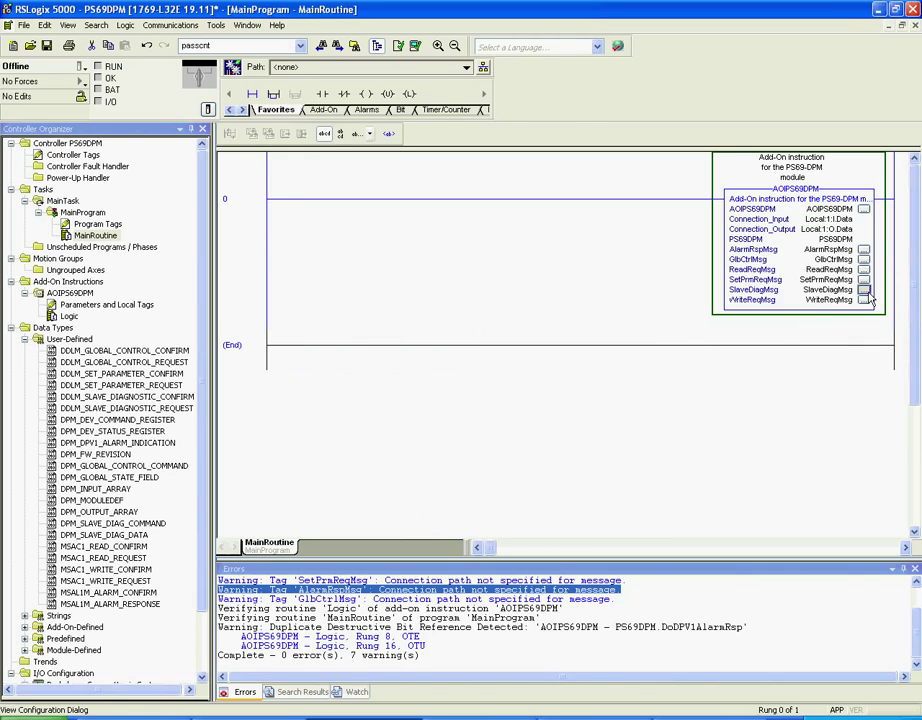
left_click(863, 289)
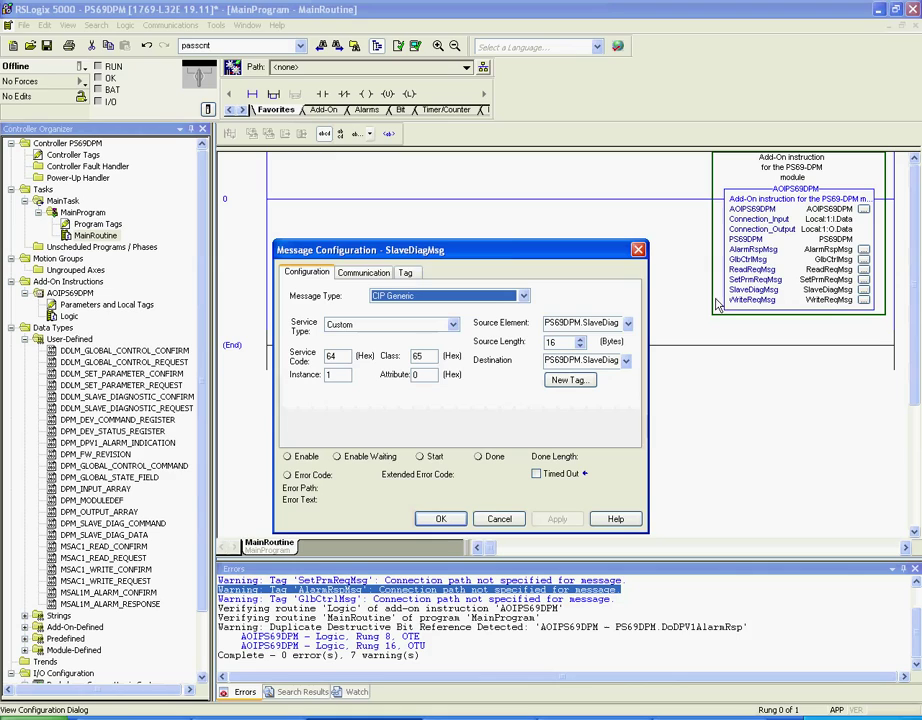
left_click(363, 272)
key("ctrl+v")
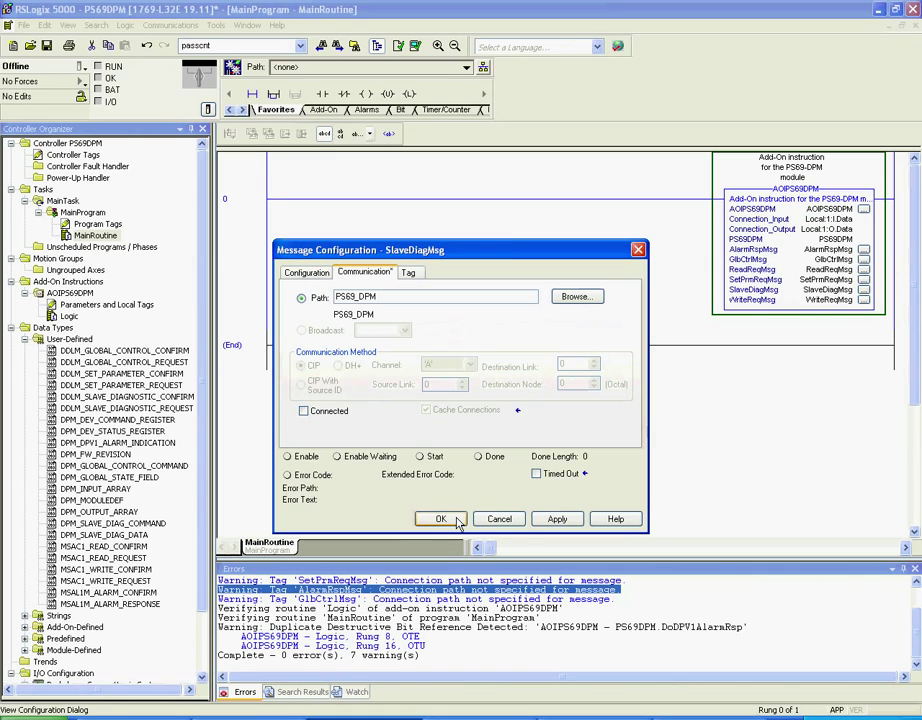
left_click(440, 519)
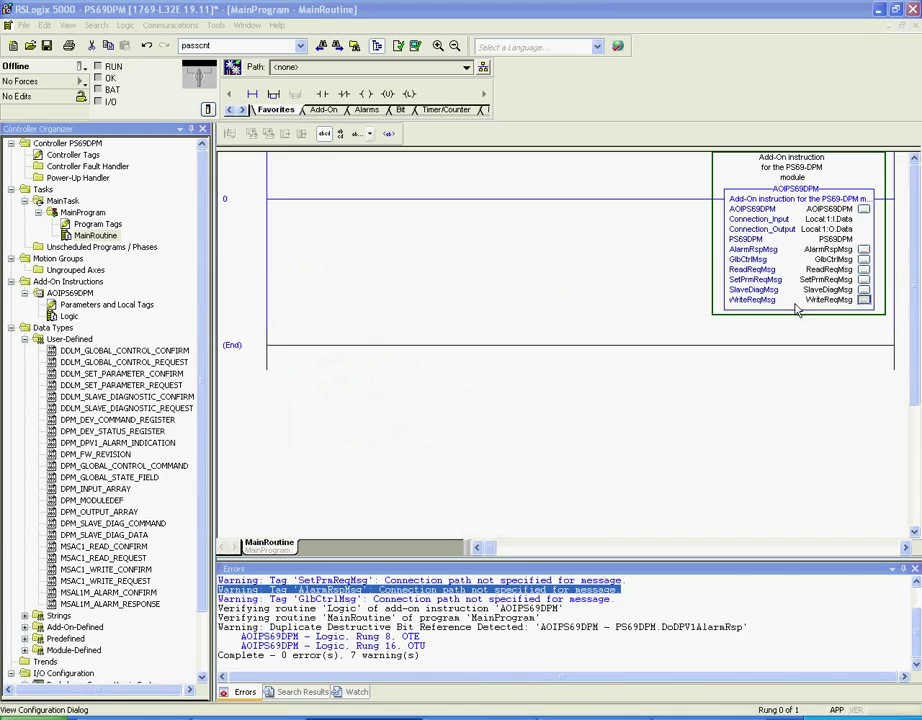
left_click(863, 299)
left_click(363, 272)
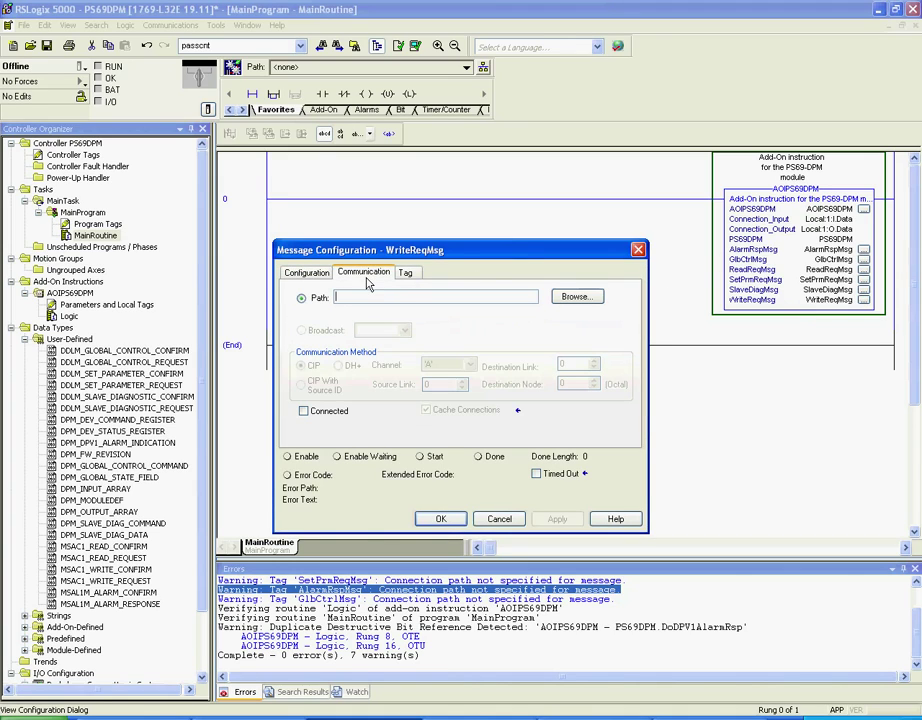
type("PS69_DPM")
left_click(440, 519)
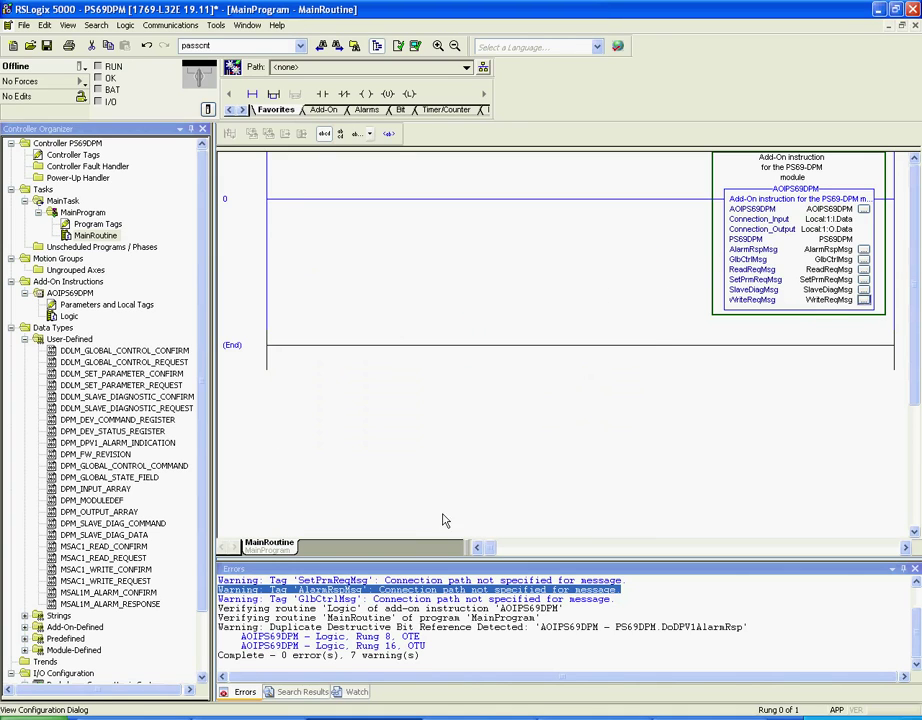
Verify the controller (0 errors, 1 warning) and show the Controller Tags list
left_click(415, 46)
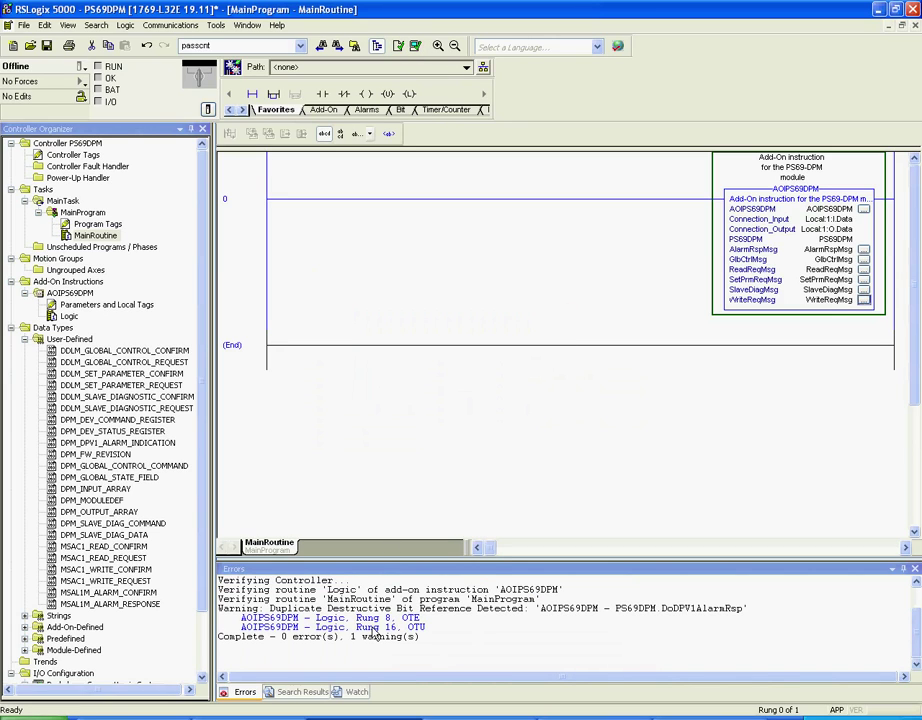
double_click(370, 620)
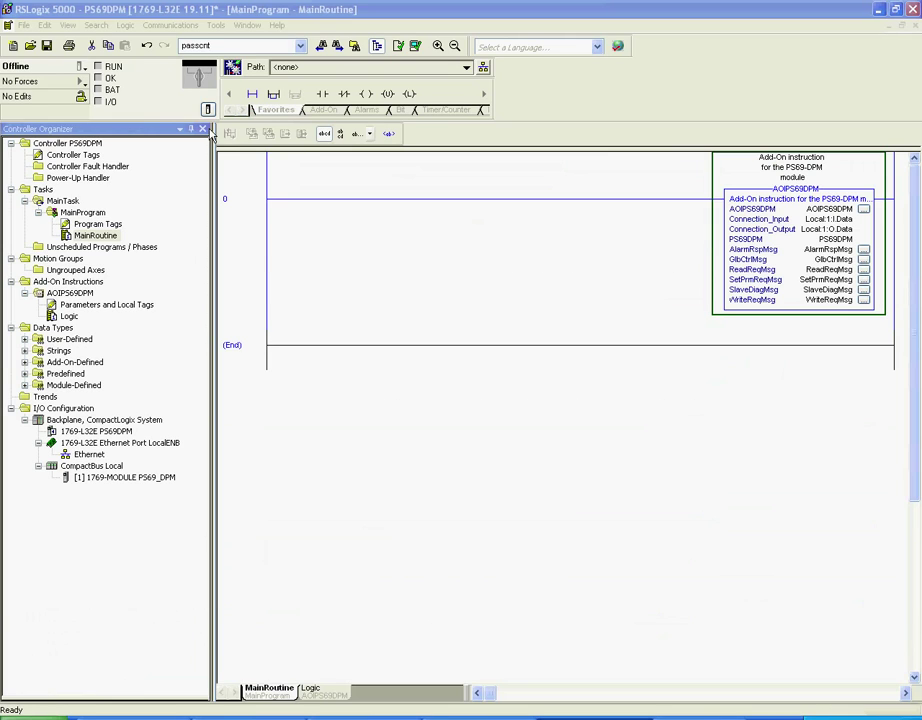
left_click(72, 157)
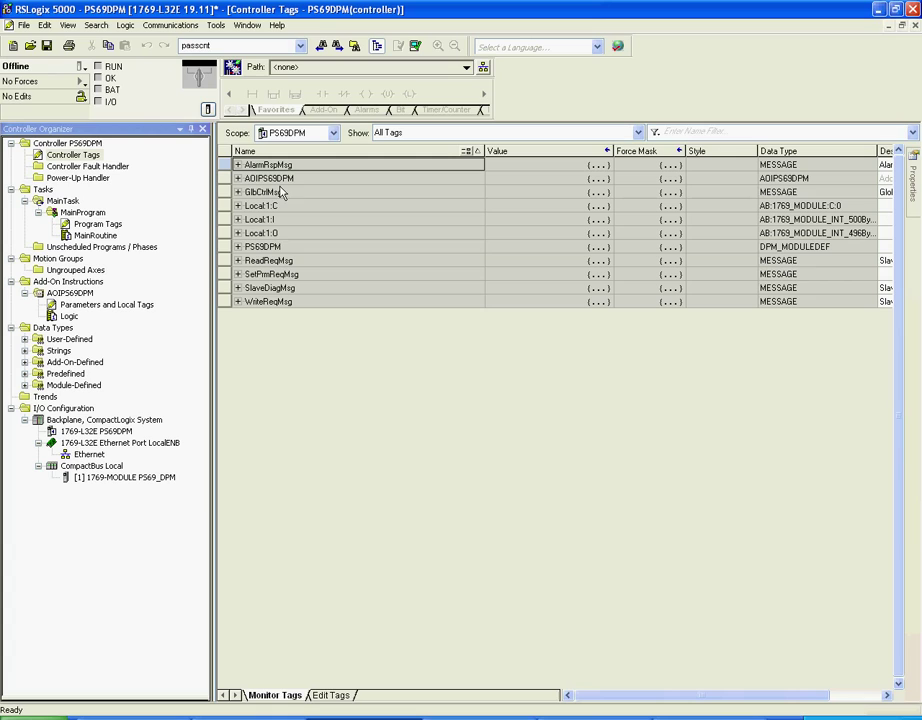
Expand PS69DPM.DpmInputArray to inspect the SINT[408] InputData array, then collapse it
left_click(238, 249)
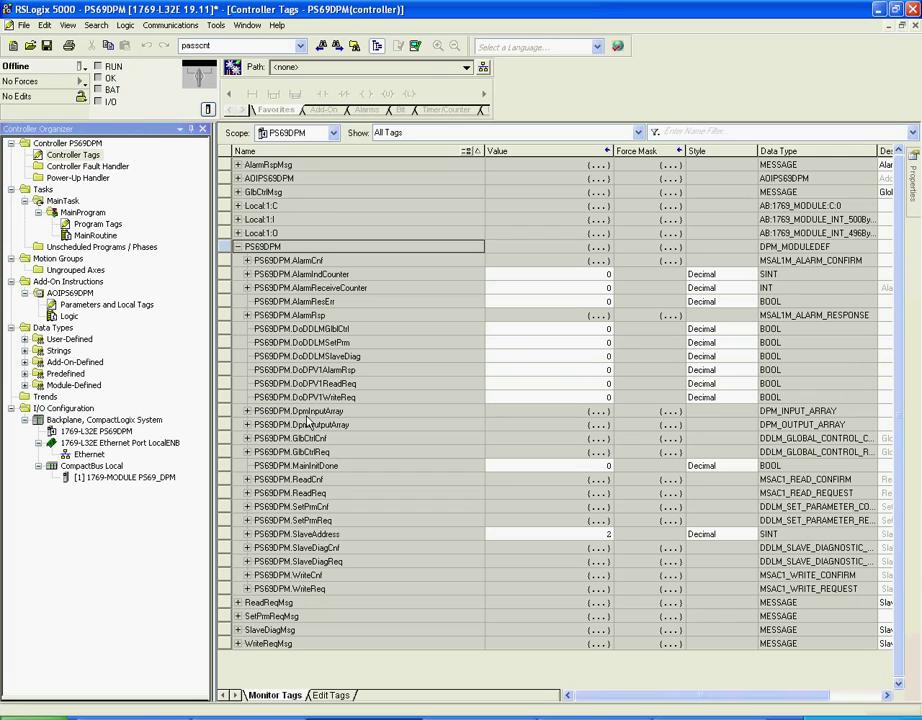
left_click(247, 411)
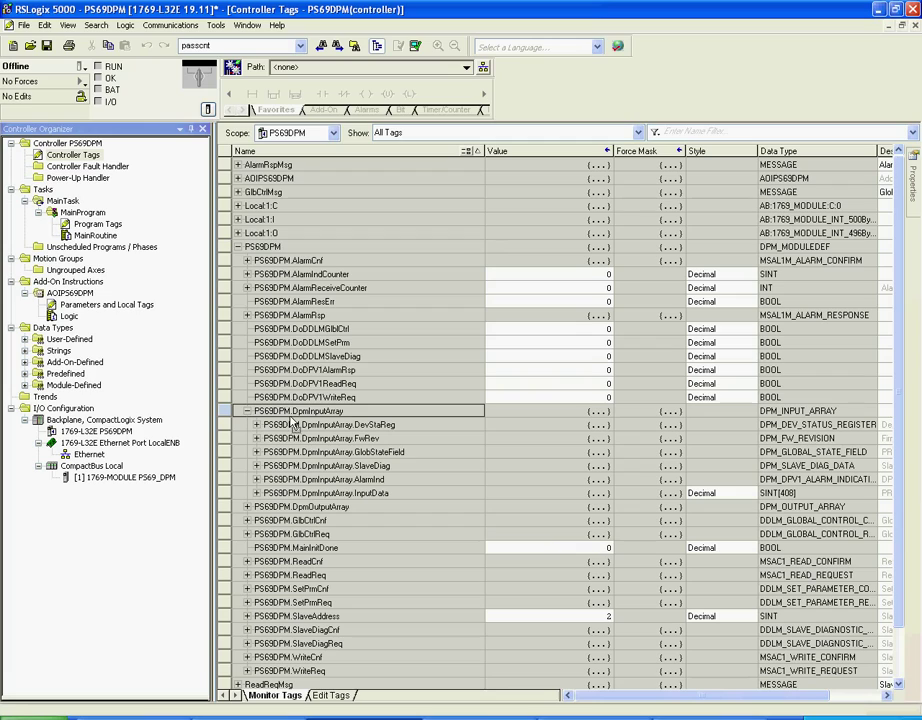
left_click(256, 493)
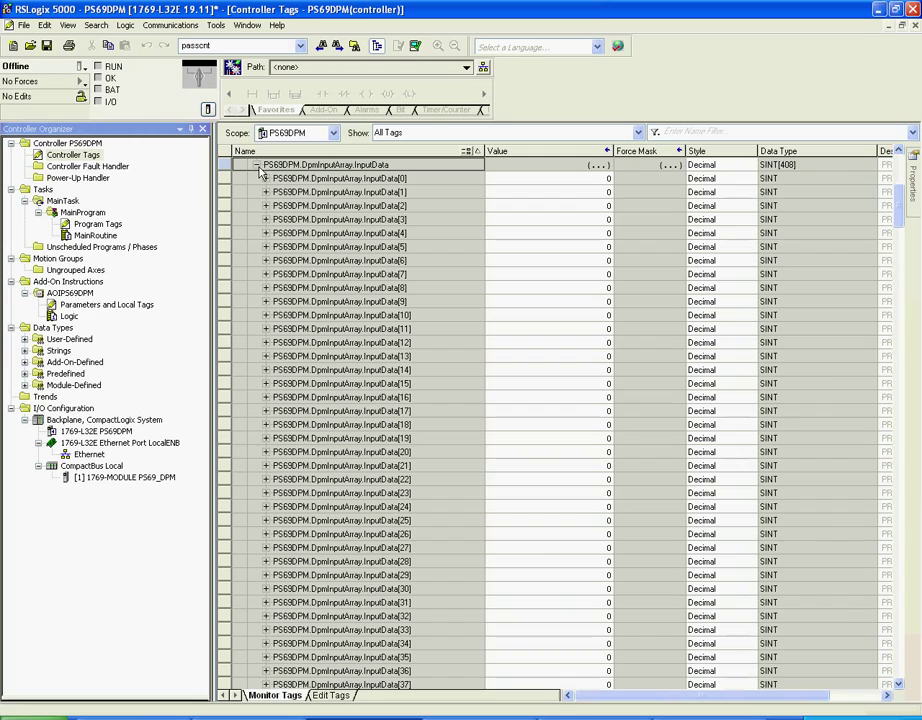
left_click(256, 166)
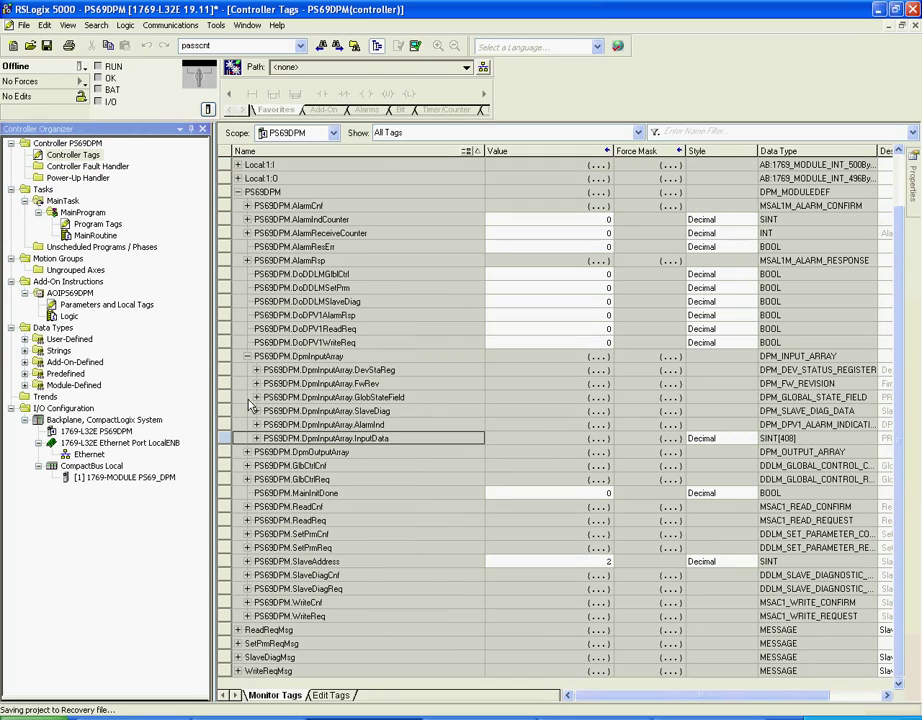
Expand DpmOutputArray and its 480-element OutputData, then collapse OutputData and PS69DPM
left_click(247, 452)
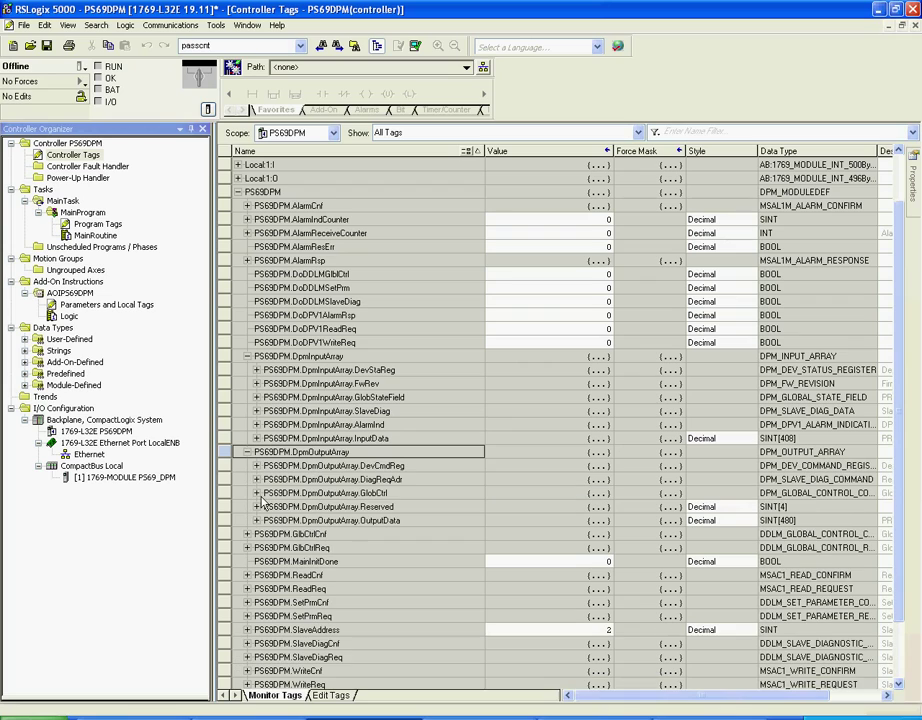
left_click(256, 521)
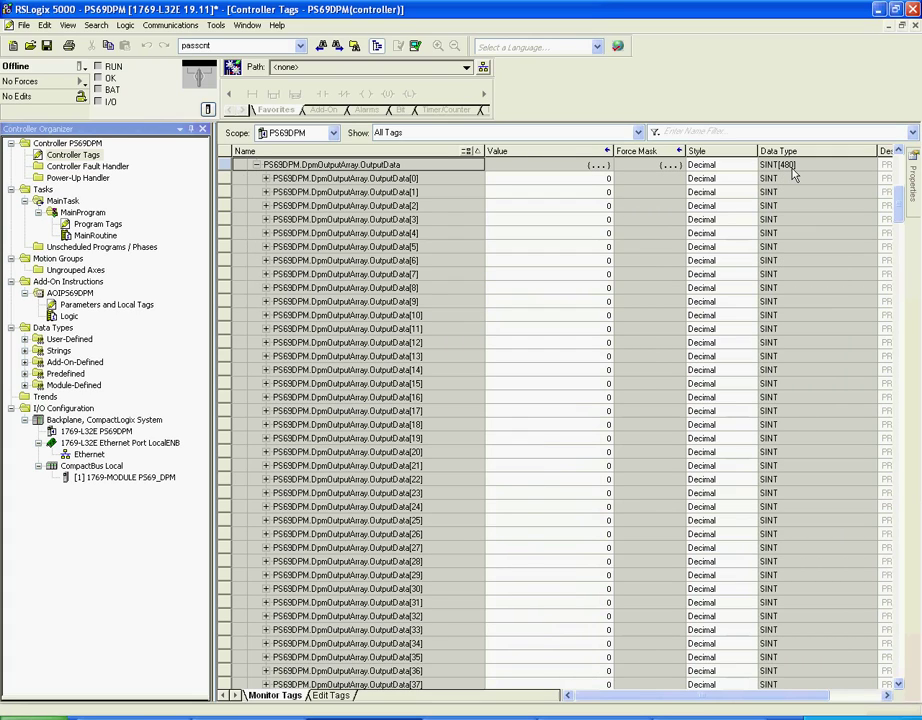
left_click(256, 166)
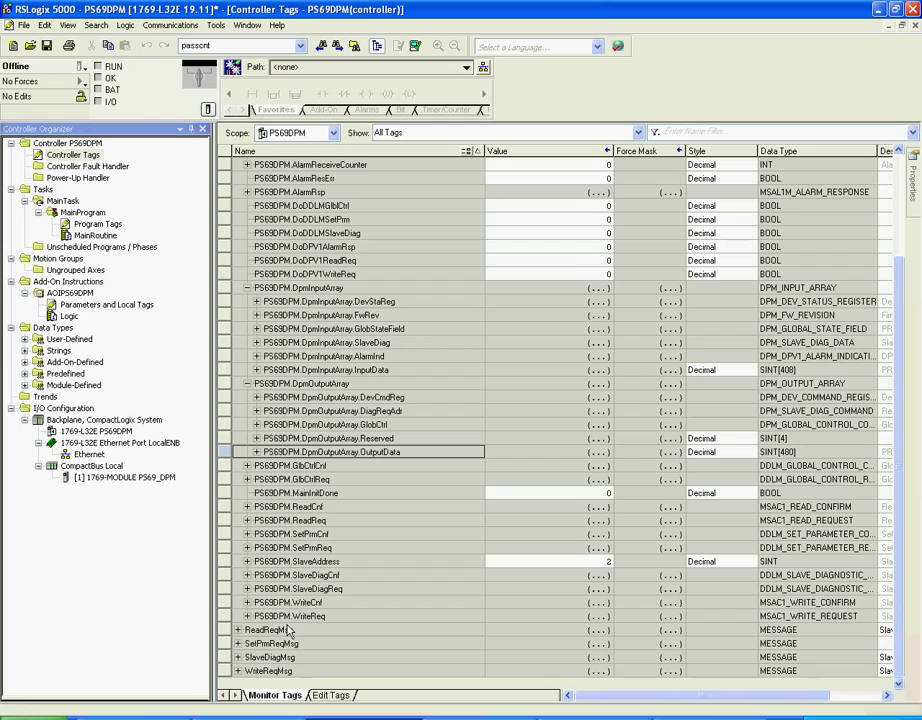
scroll(296, 254, "up", 2)
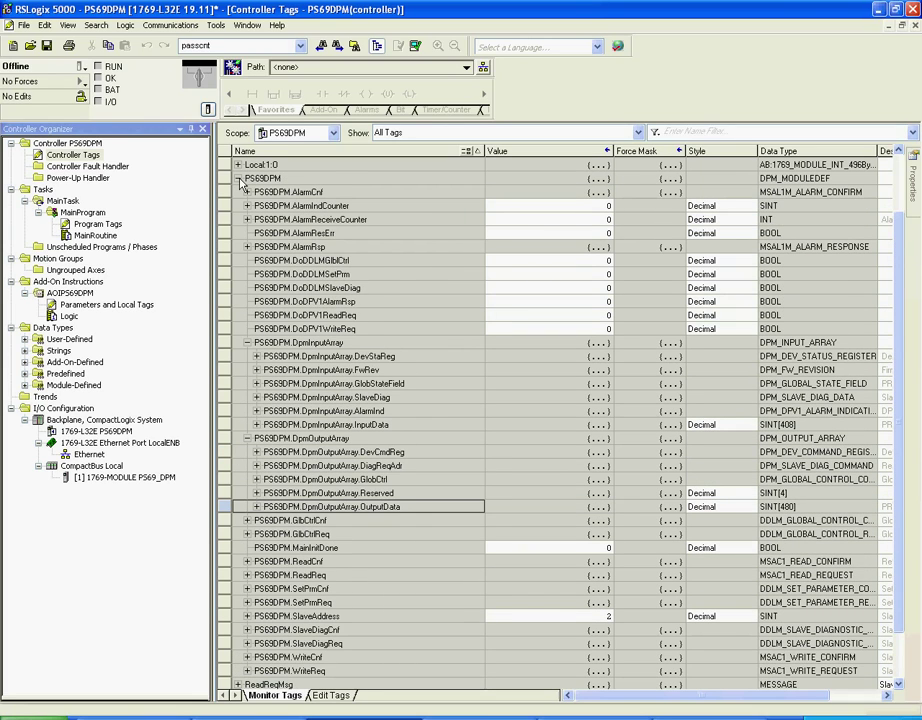
left_click(238, 179)
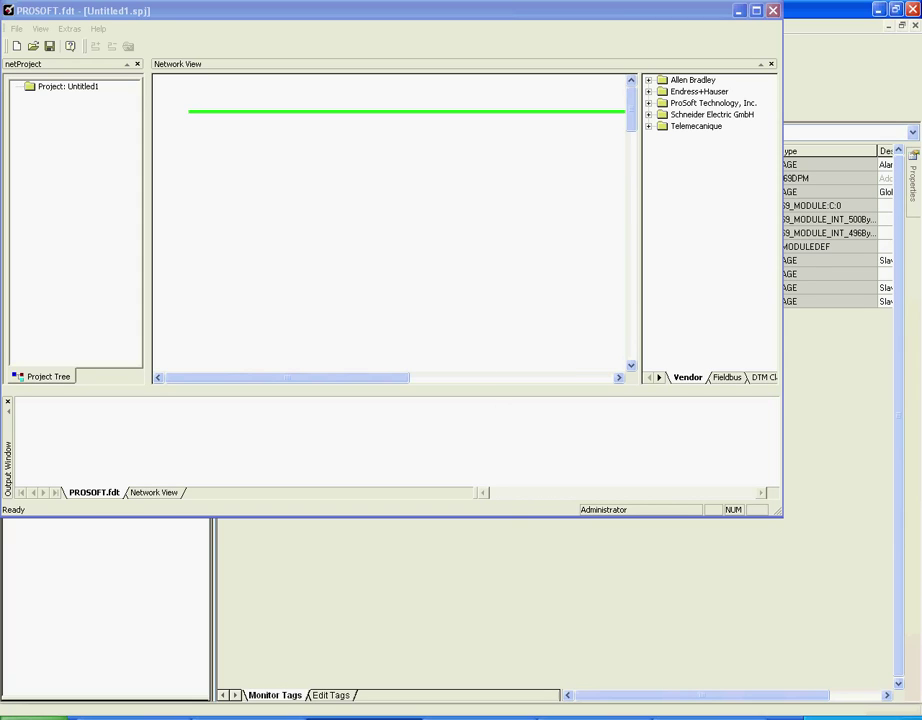
Open a My Computer window with Win+E
key("super+e")
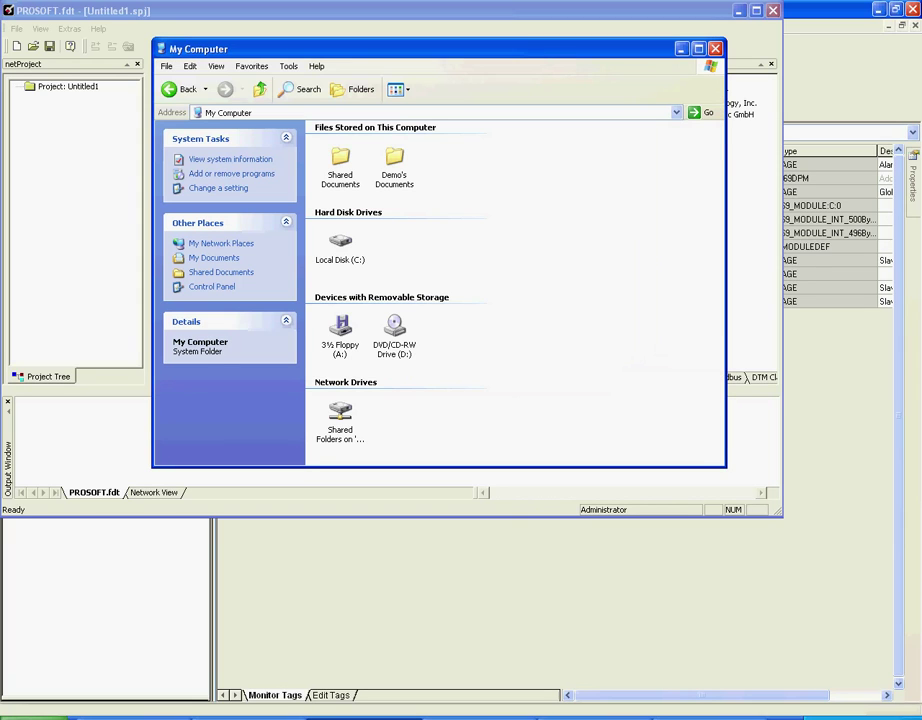
Browse to C:\Program Files\ProSoft Technology Inc\ProSoftfdt
left_click(348, 245)
double_click(348, 245)
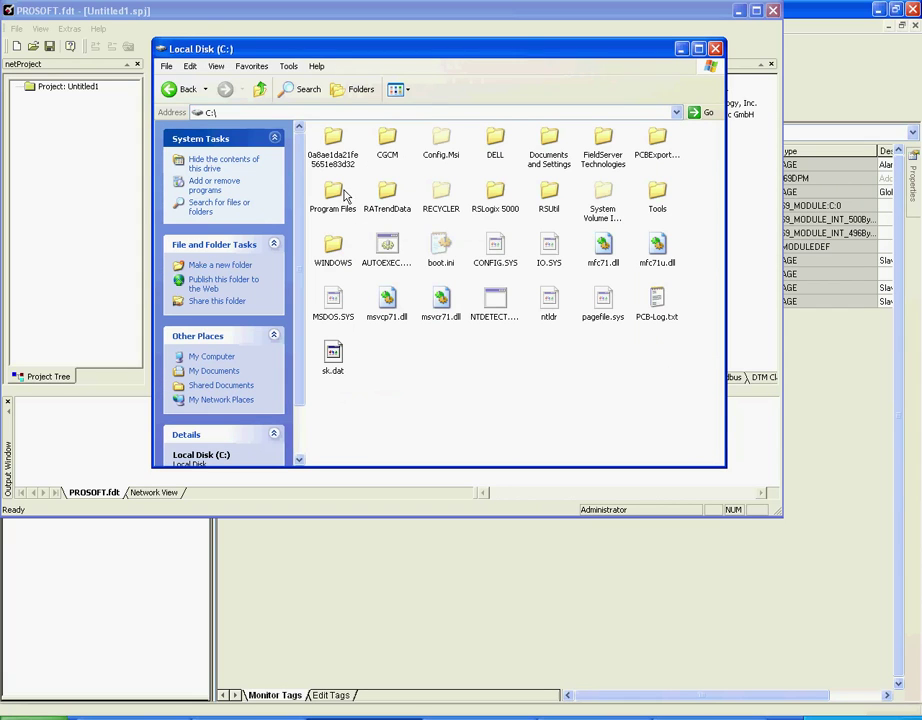
double_click(334, 194)
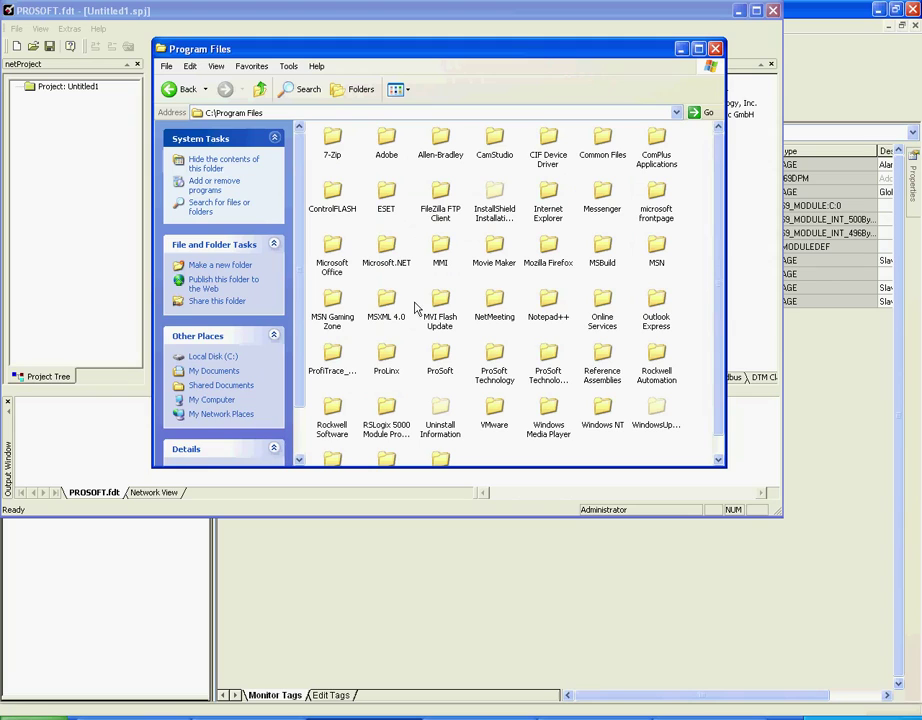
left_click(551, 352)
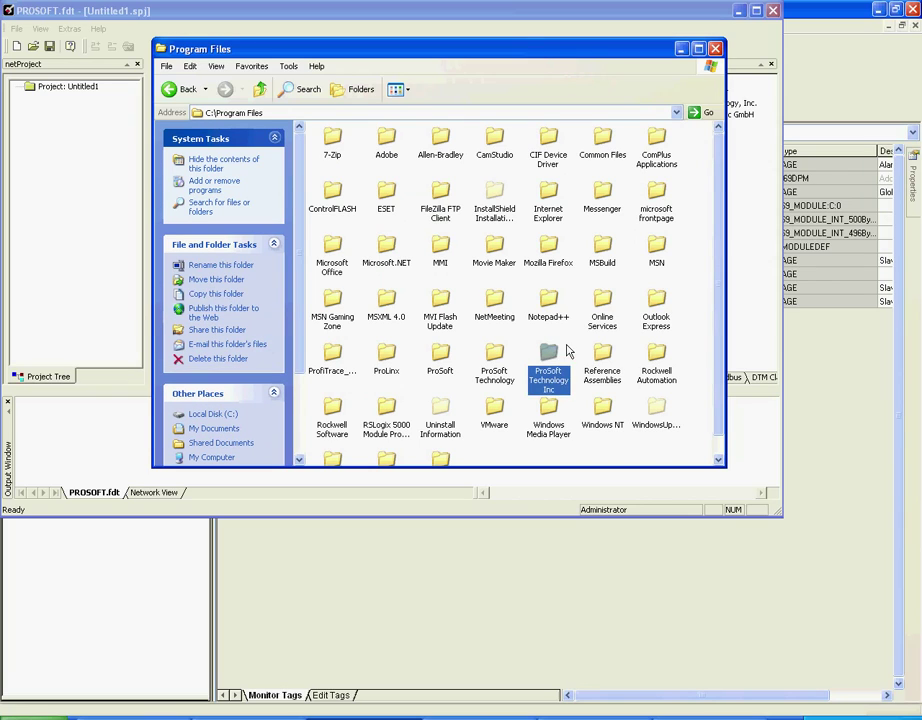
double_click(543, 358)
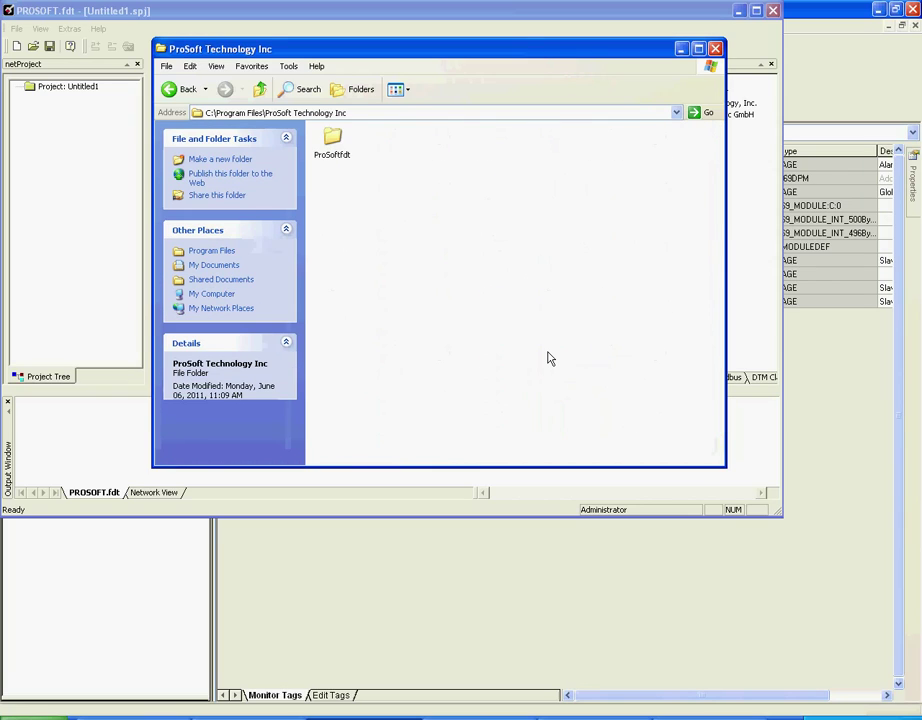
double_click(332, 140)
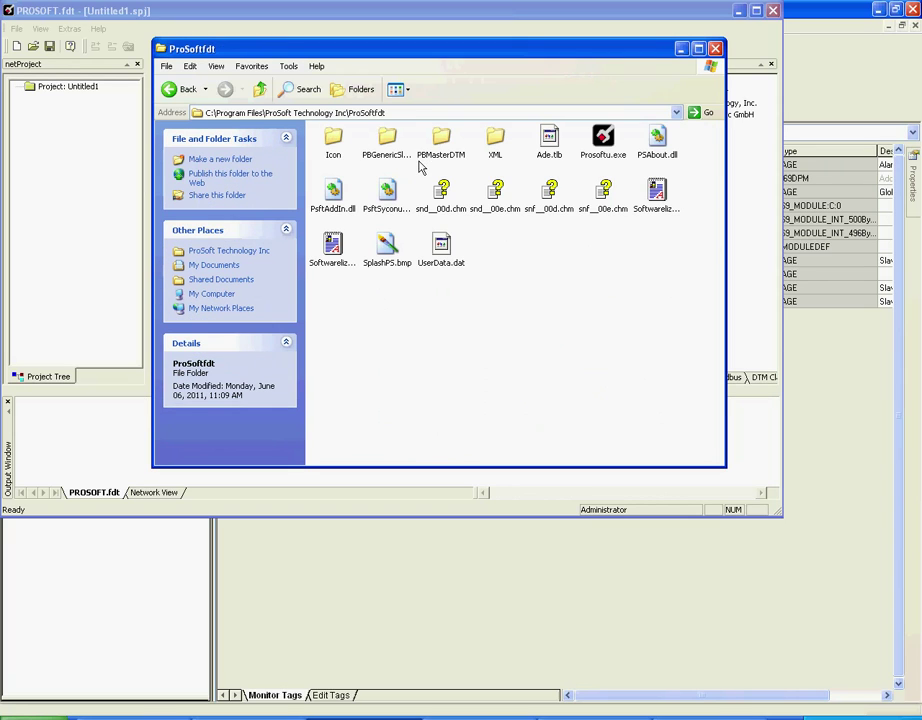
Copy PA139701.gsd into the PBGenericSlaveDTM\GSD folder and close the window
left_click(400, 142)
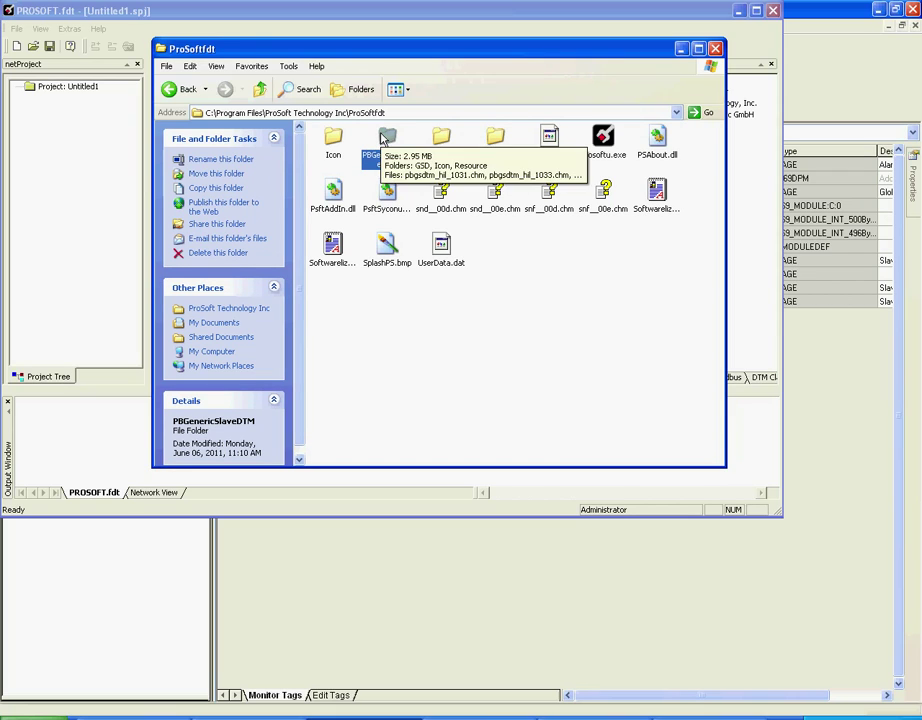
double_click(384, 140)
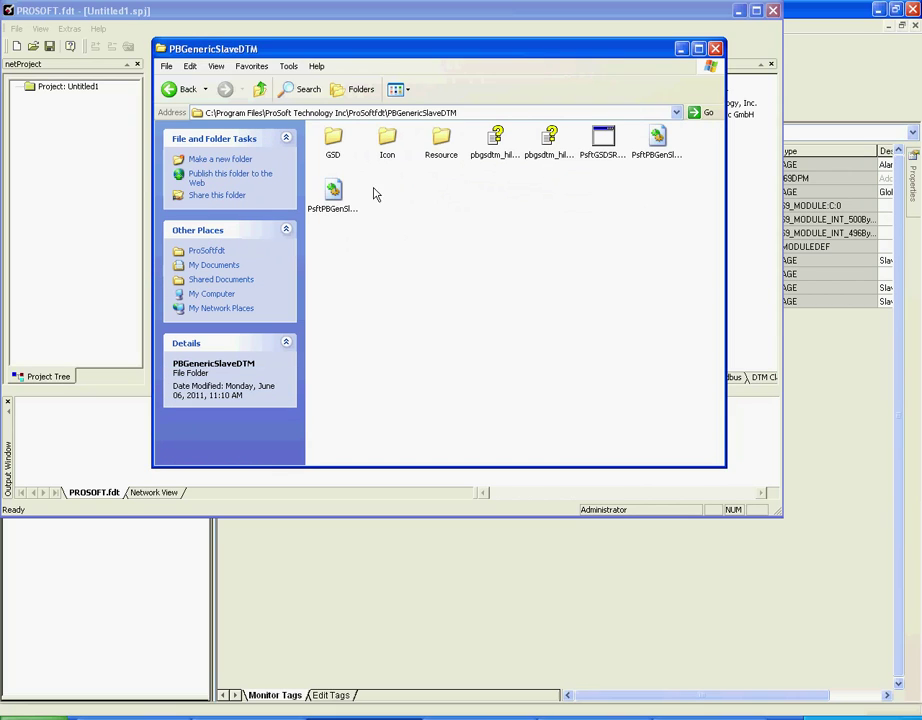
left_click(332, 139)
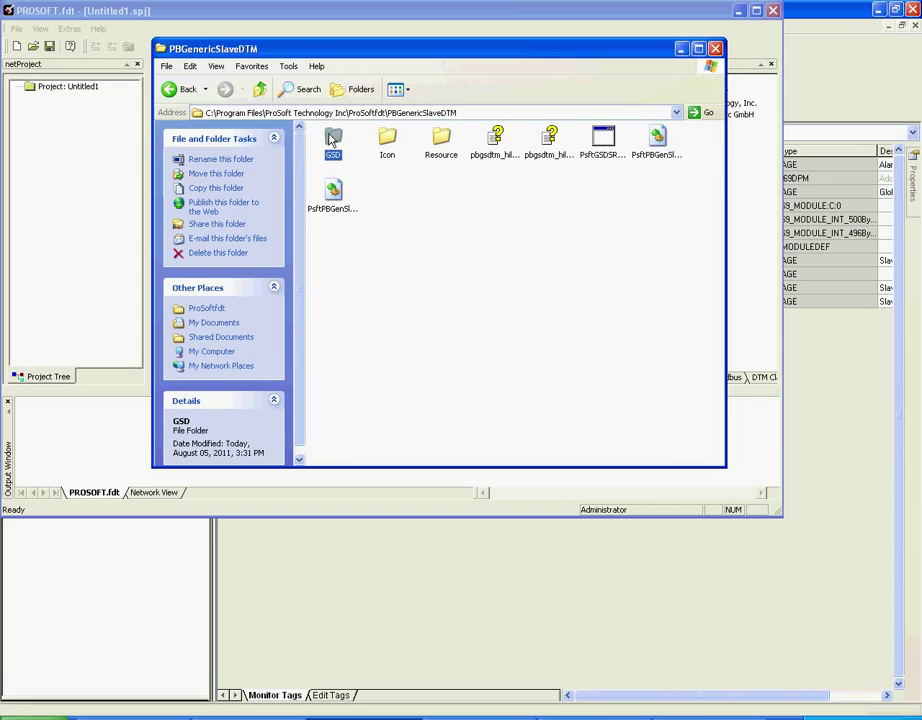
double_click(332, 139)
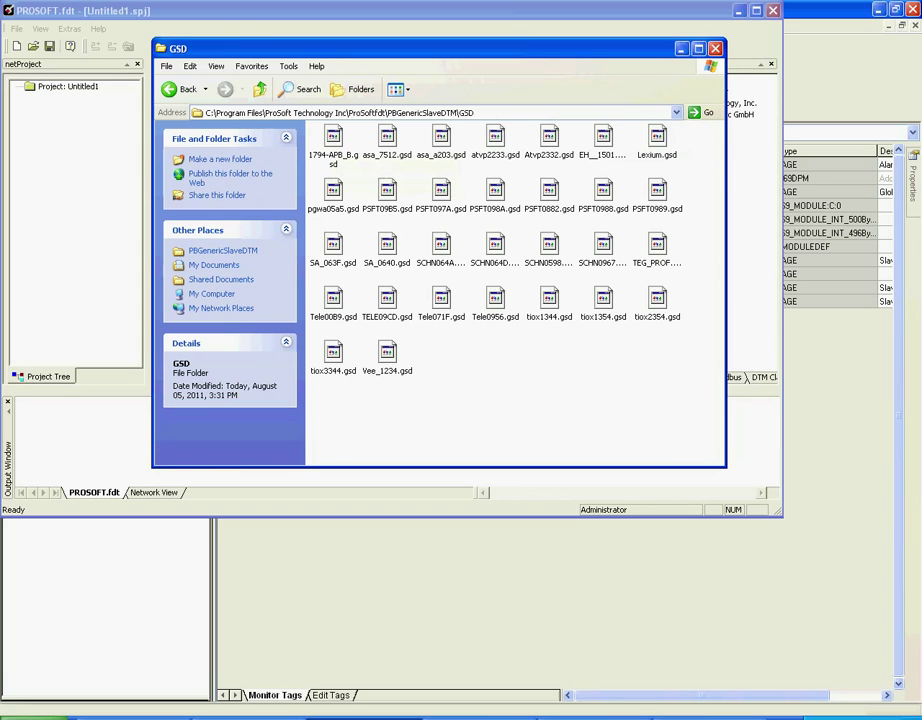
left_click_drag(360, 134, 447, 346)
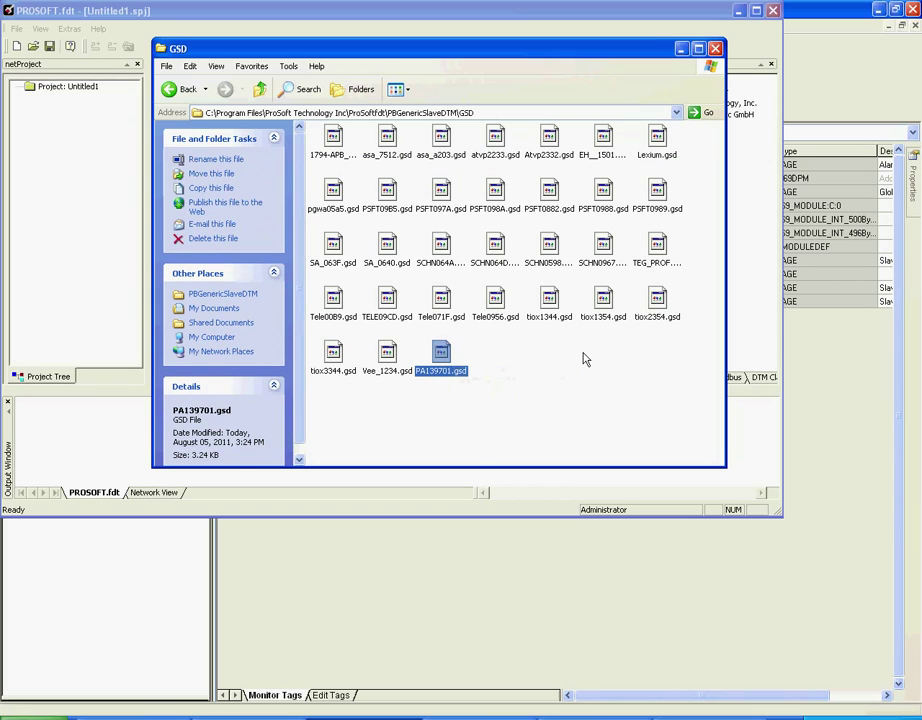
left_click(715, 48)
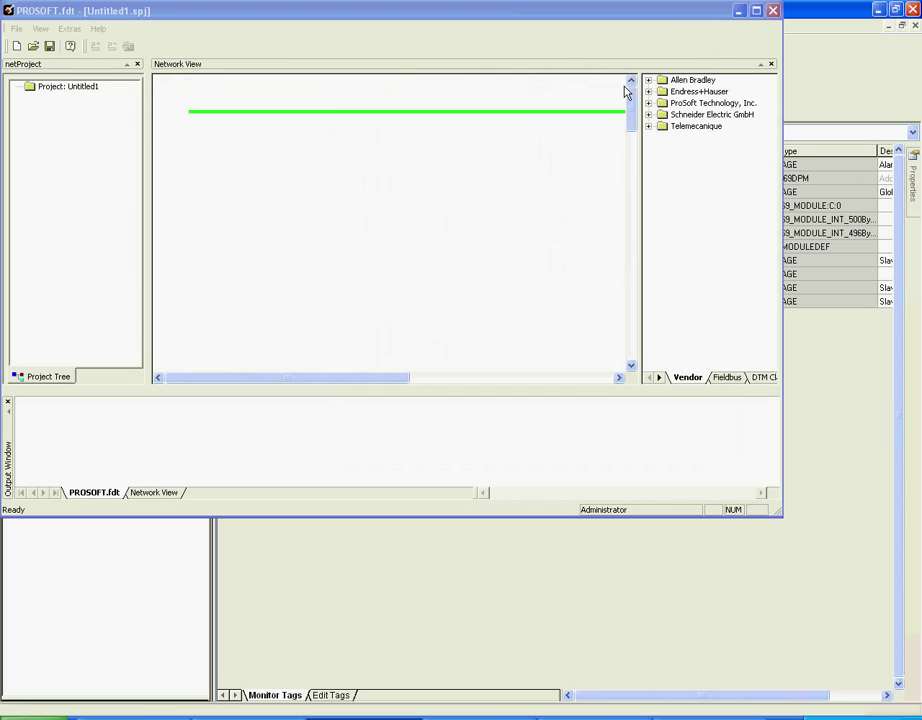
Drag the PS69-DPM master from ProSoft Technology > Master onto the bus line
left_click(78, 31)
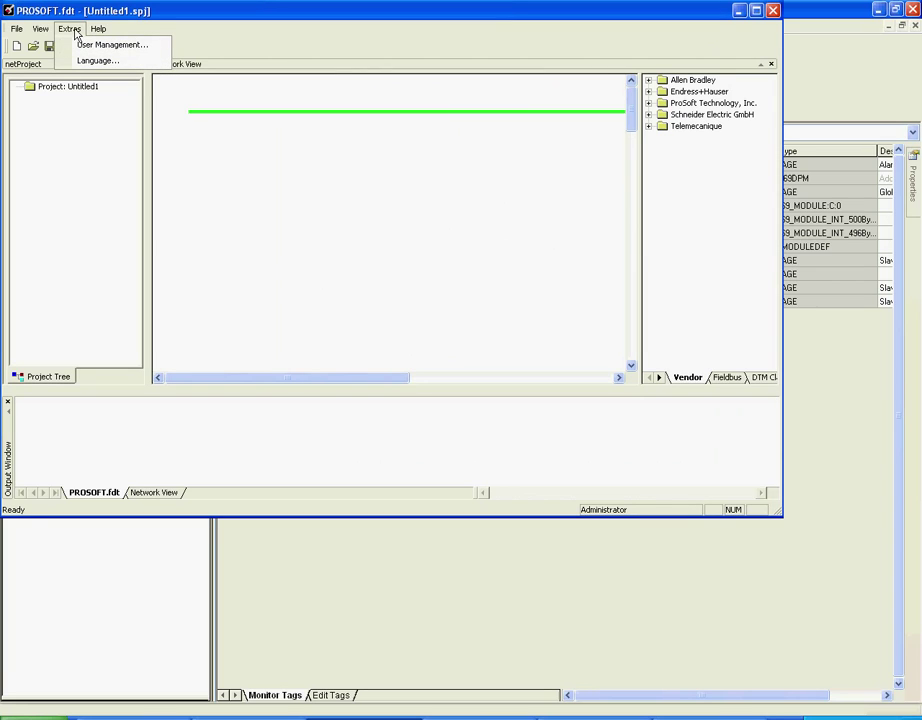
left_click(179, 35)
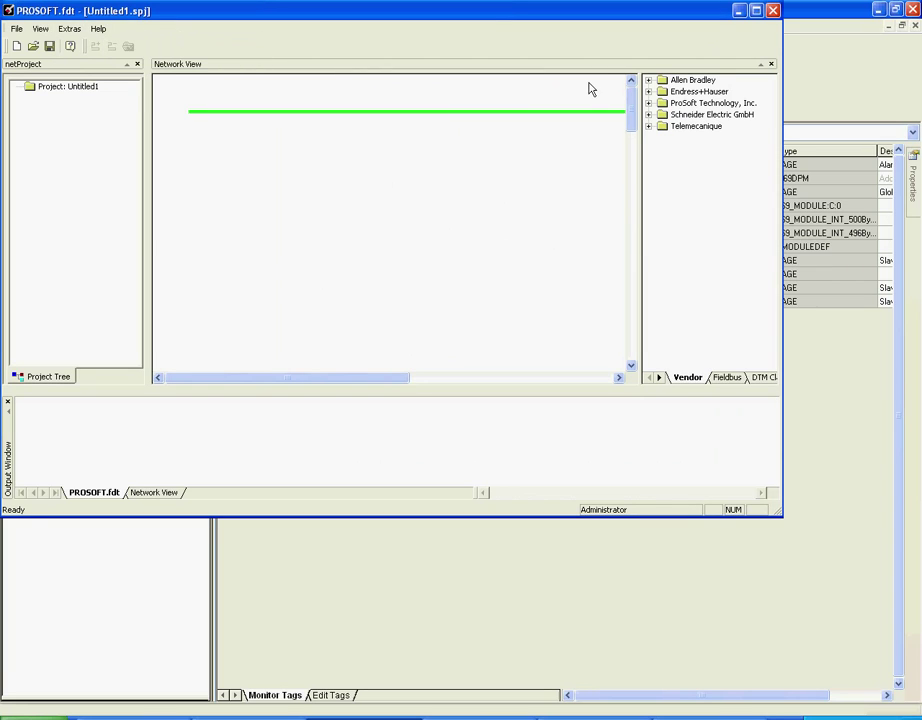
left_click(648, 103)
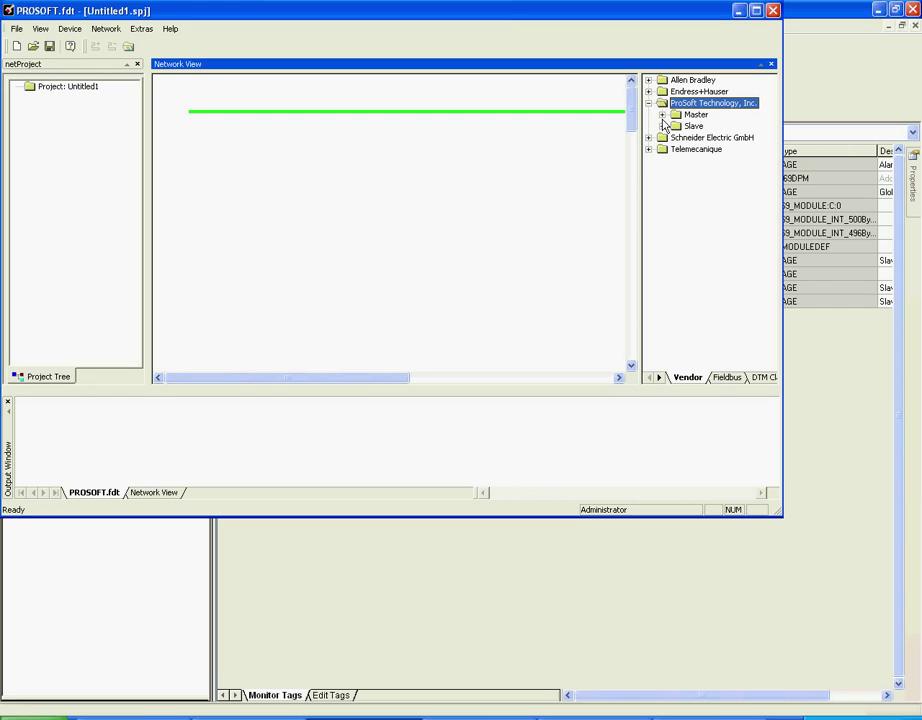
double_click(695, 114)
left_click_drag(713, 130, 226, 116)
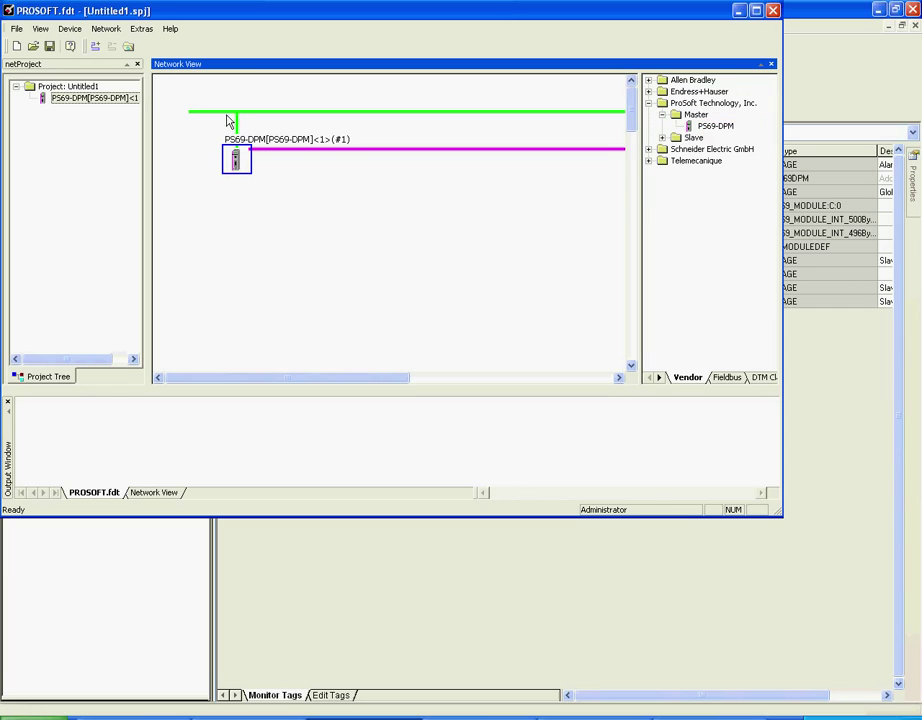
left_click(181, 165)
left_click(121, 30)
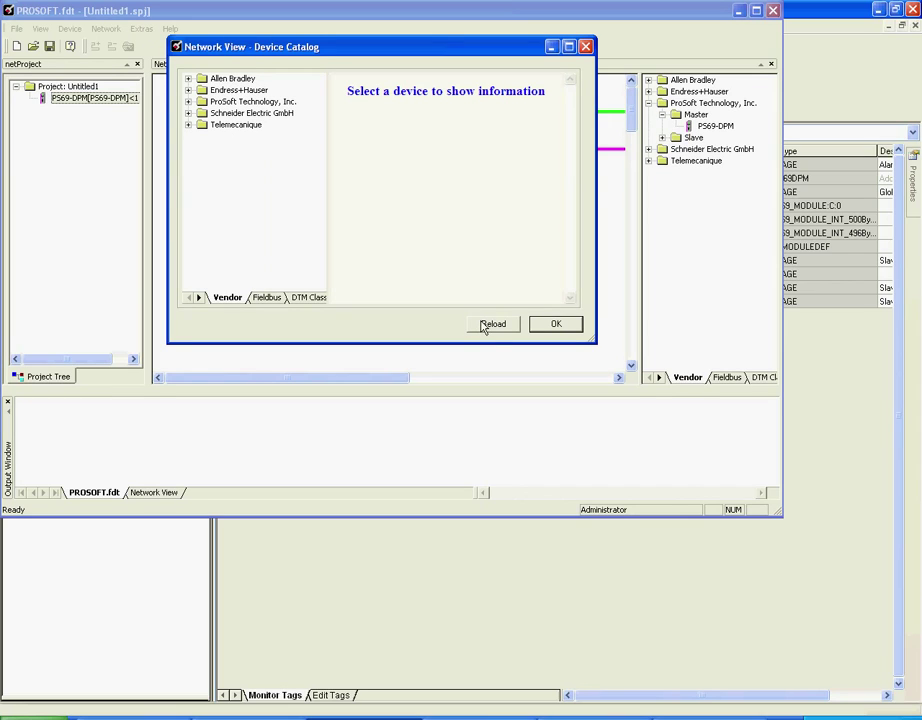
Reload the device catalog to pick up the new GSD file, then close the catalog
left_click(497, 330)
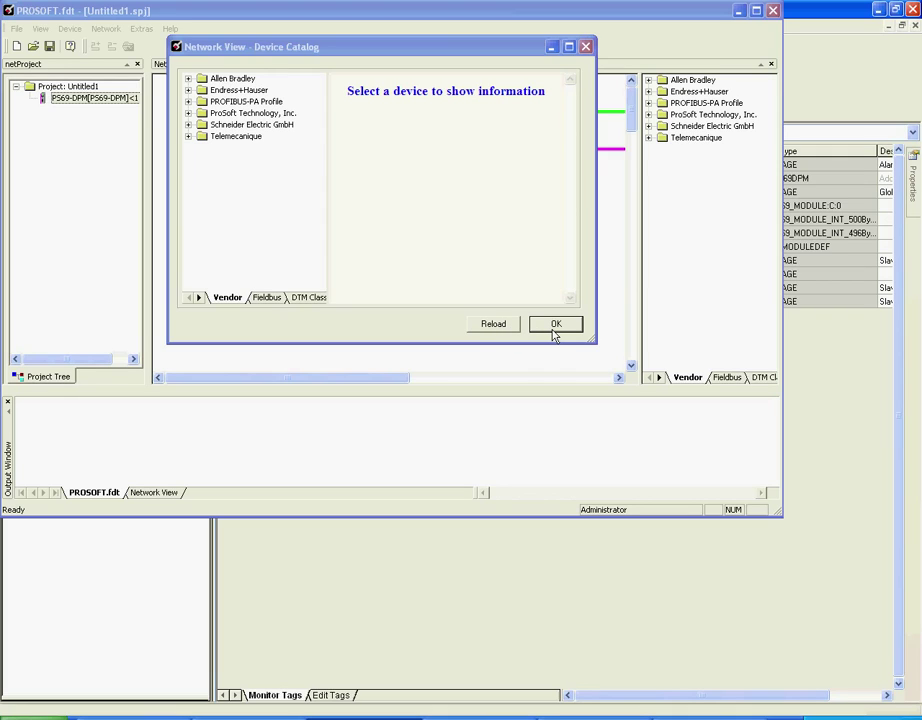
left_click(554, 332)
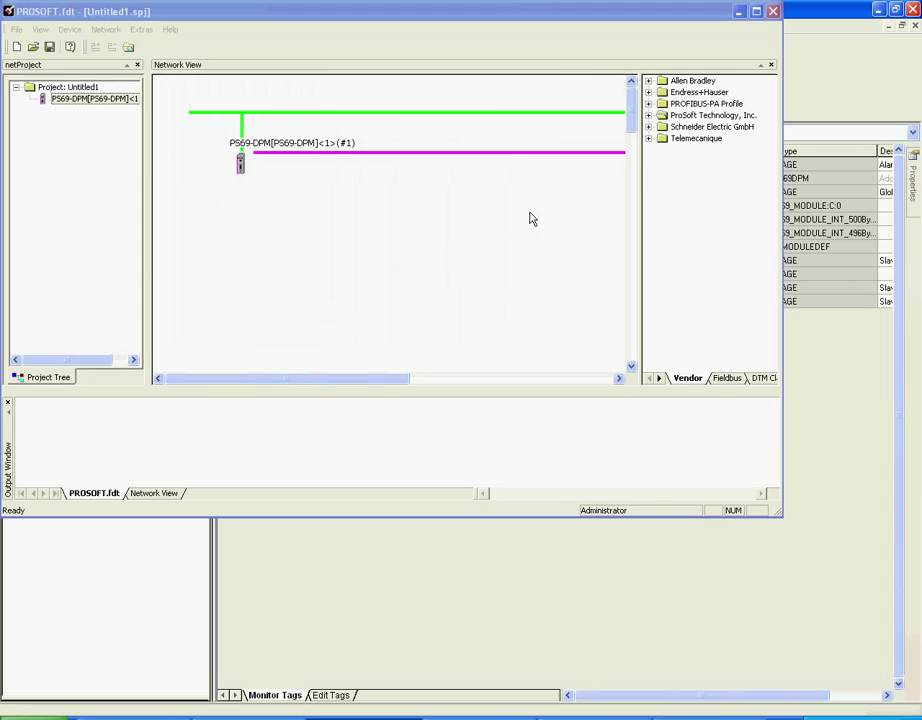
Drop Transmitter 2 AI from PROFIBUS-PA Profile > Slave onto the magenta bus, placed beneath the master
left_click(648, 104)
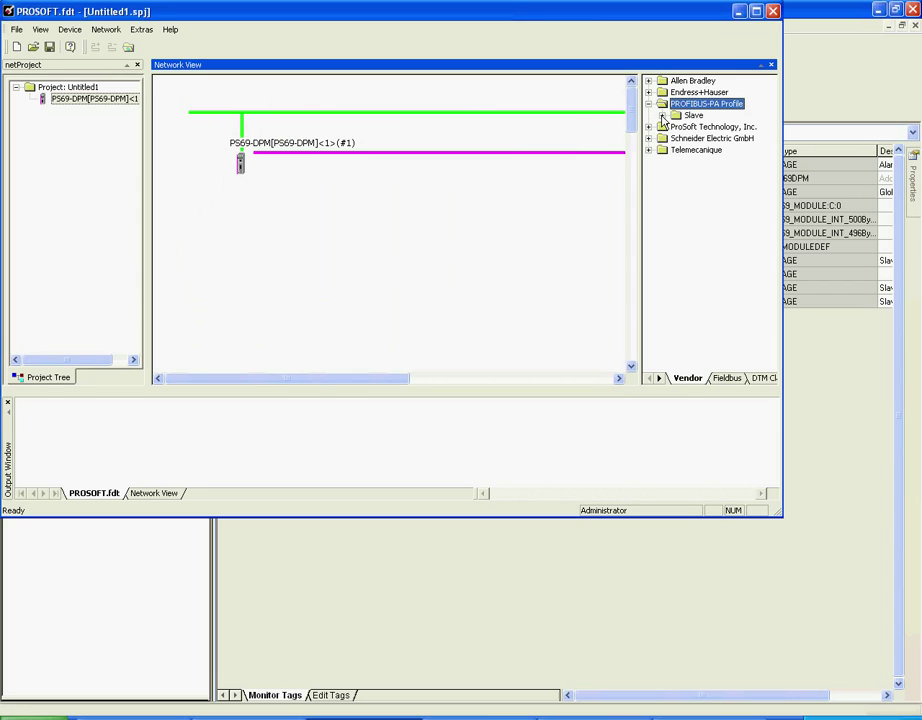
left_click(662, 116)
left_click_drag(699, 126, 473, 160)
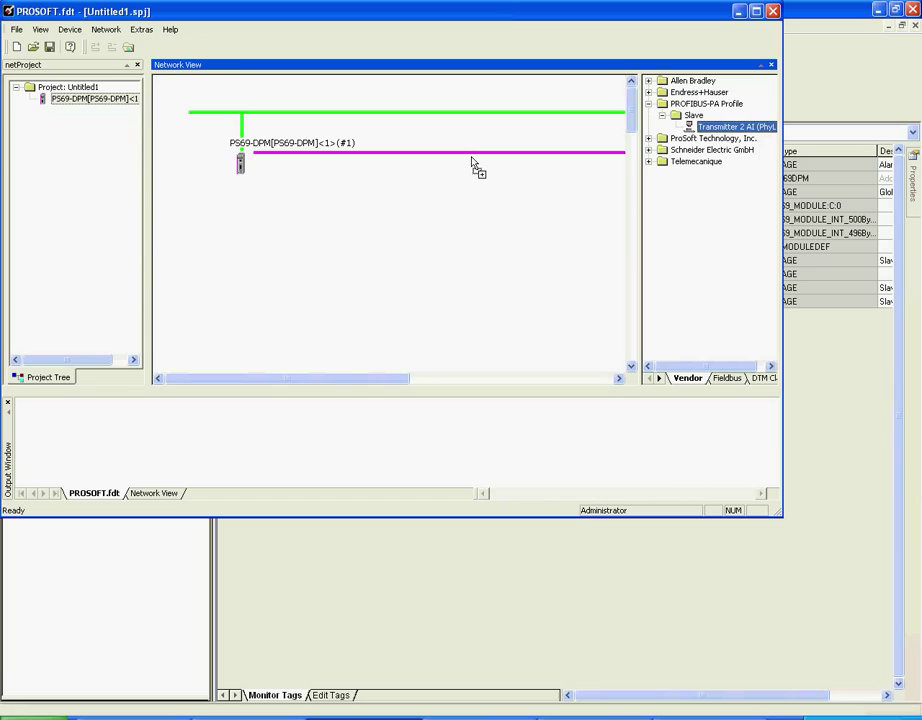
left_click_drag(473, 162, 473, 162)
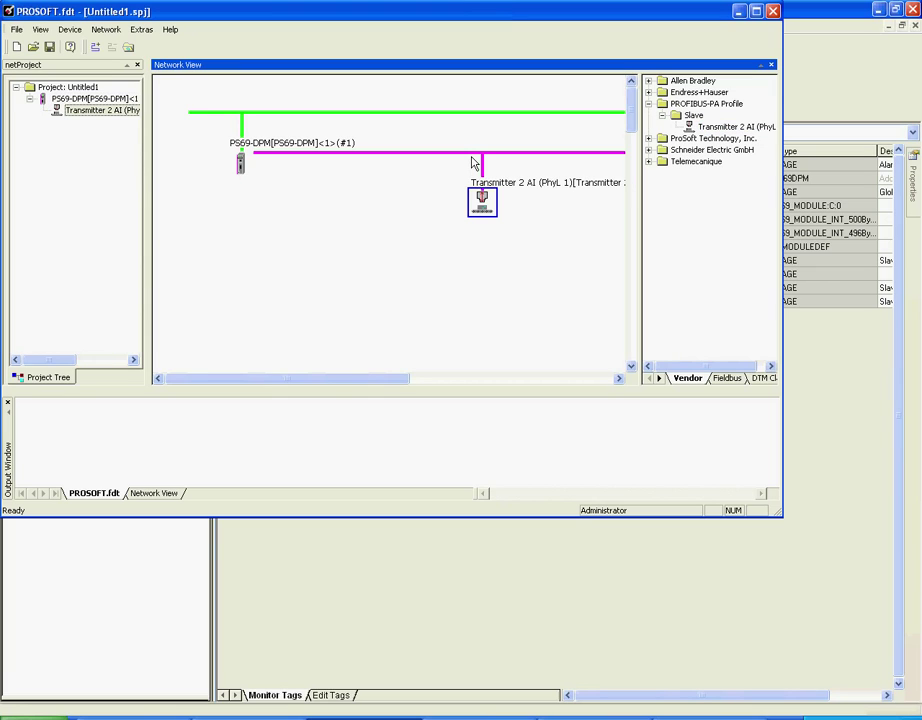
left_click_drag(487, 210, 357, 232)
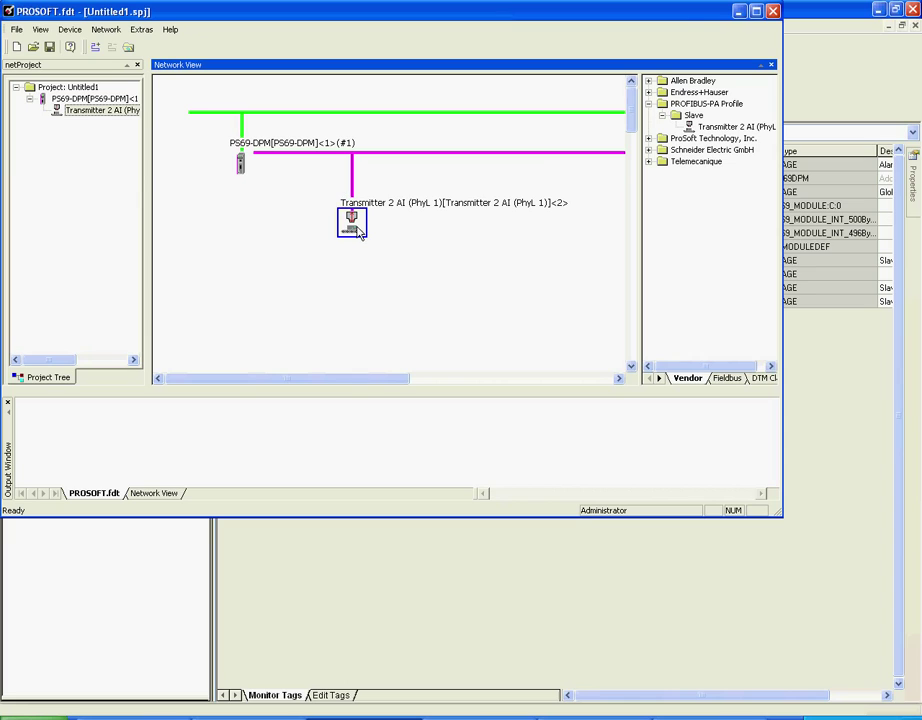
Add Analog Input (AI)short and Analog Input (AI)long modules to the transmitter's configuration
double_click(357, 229)
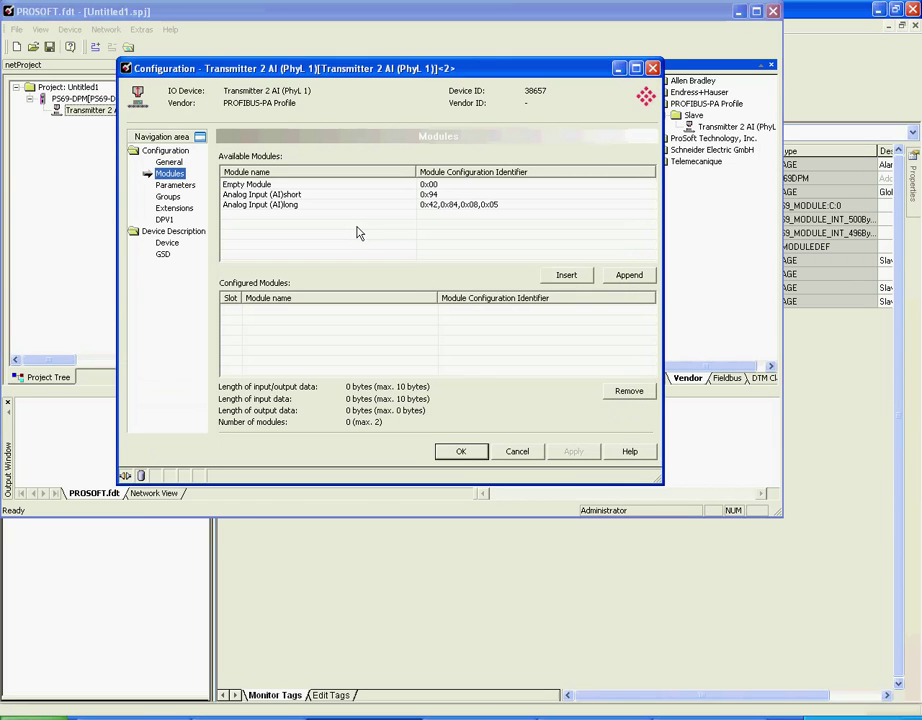
left_click(258, 197)
left_click(566, 277)
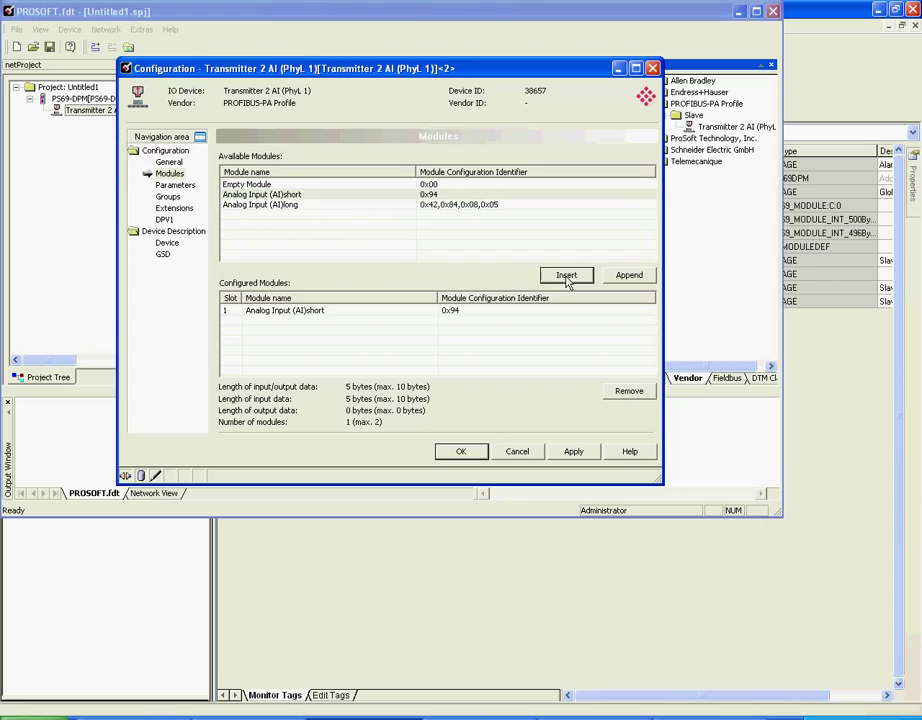
left_click(288, 206)
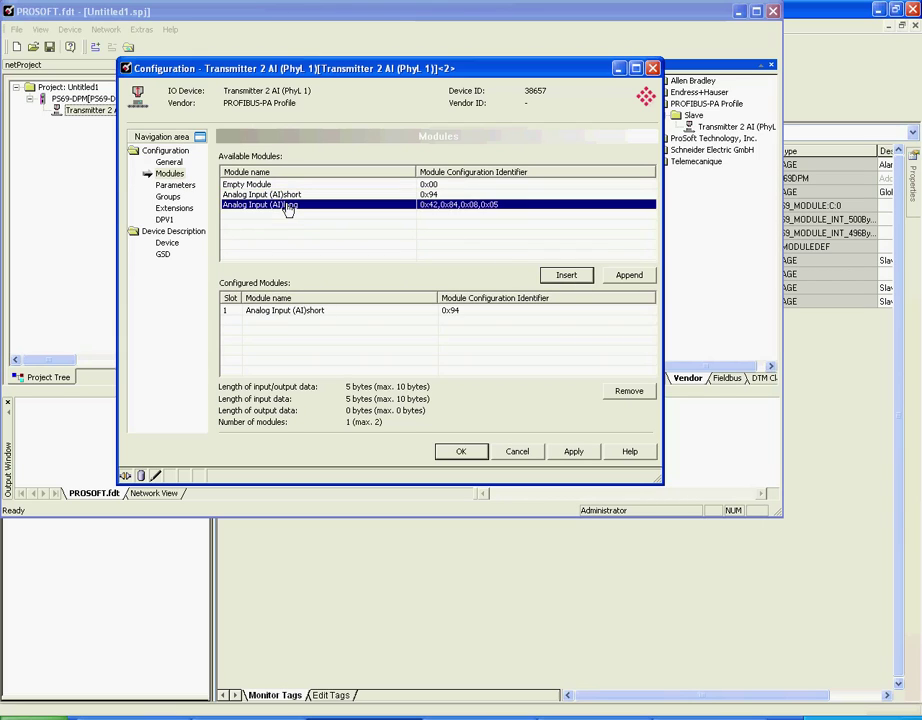
left_click(568, 277)
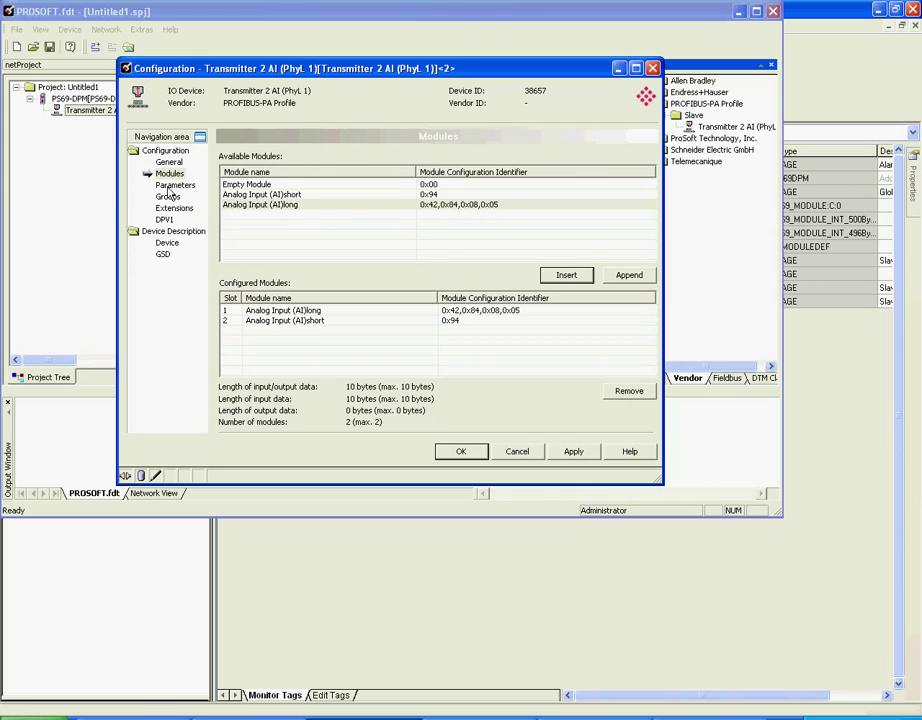
Review the transmitter's Device and GSD pages, then save the configuration with OK
left_click(167, 244)
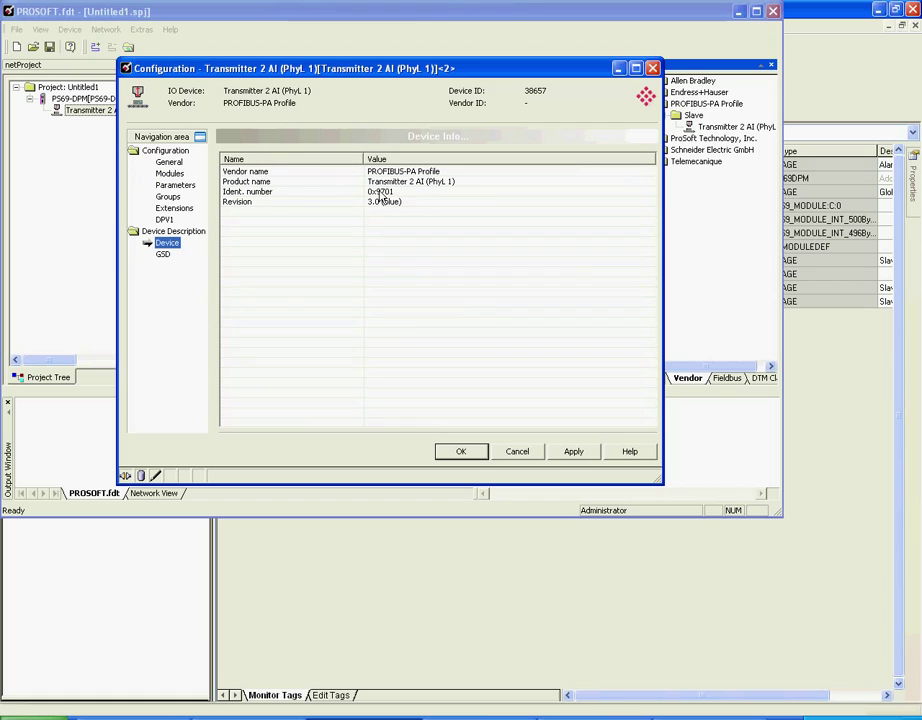
left_click(162, 255)
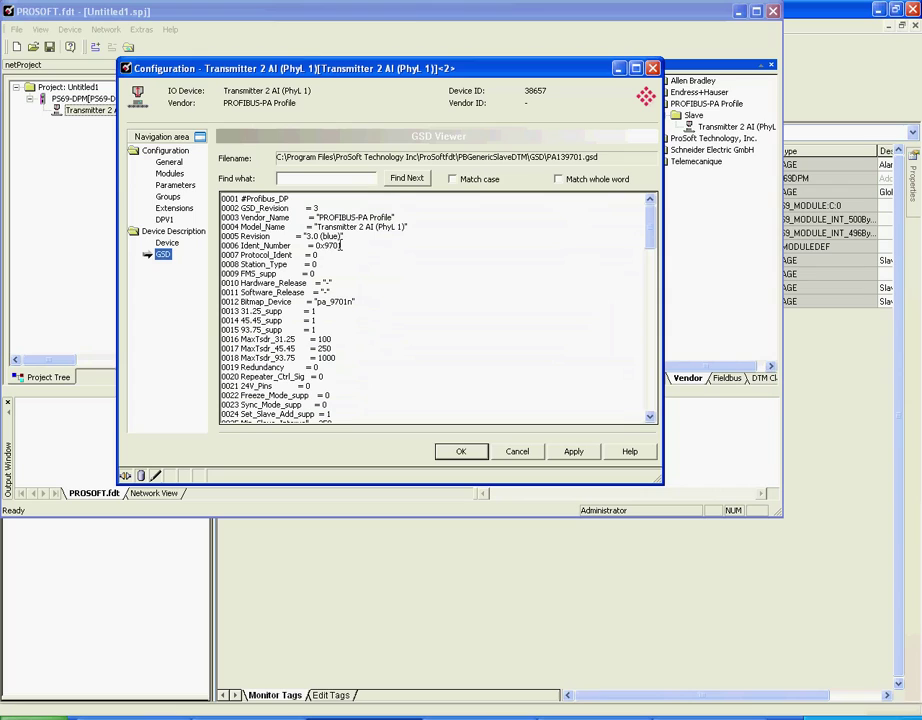
left_click(463, 453)
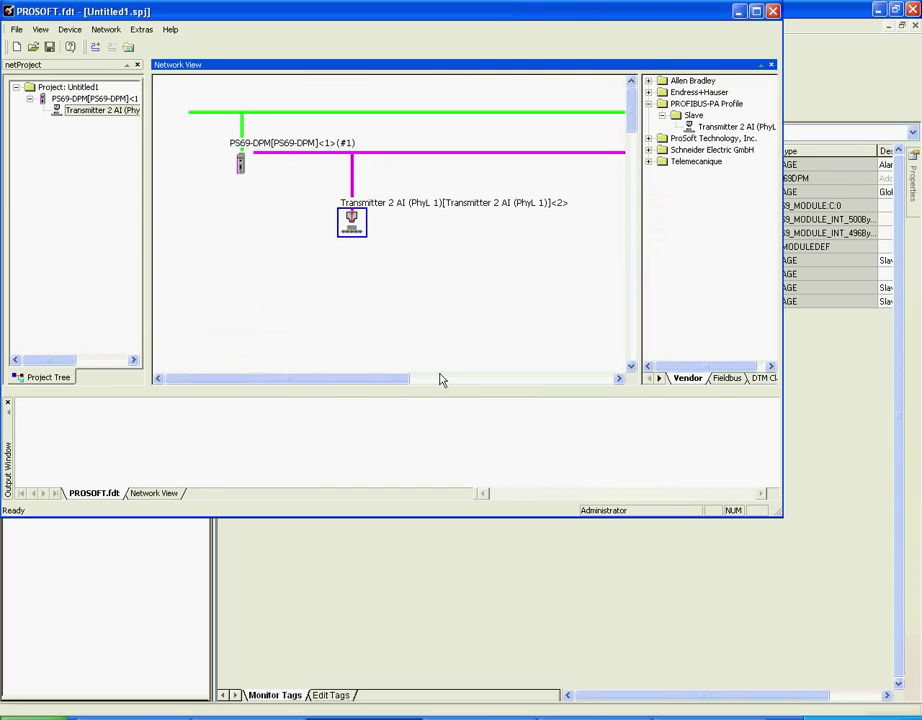
Open the PS69-DPM master's Configuration, view Serial Driver, then return to Device Assignment
right_click(241, 166)
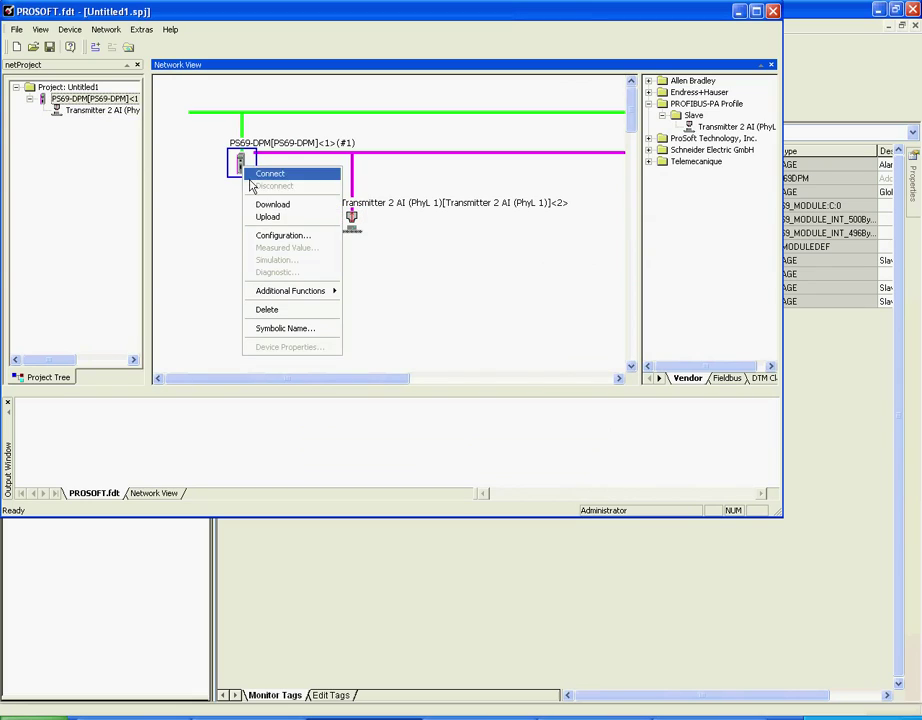
left_click(269, 236)
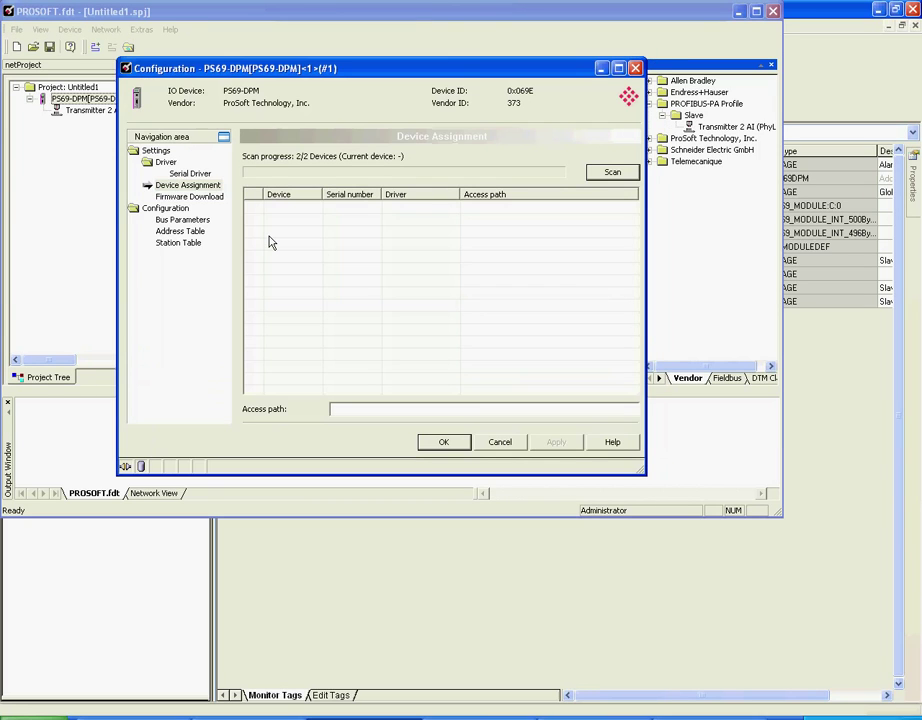
left_click(190, 174)
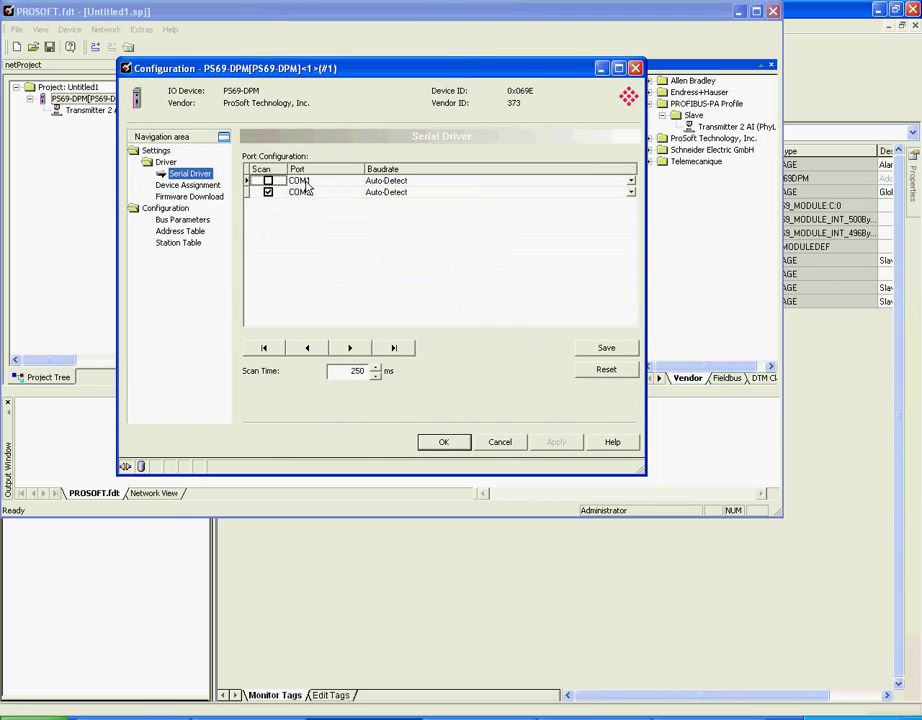
left_click(194, 187)
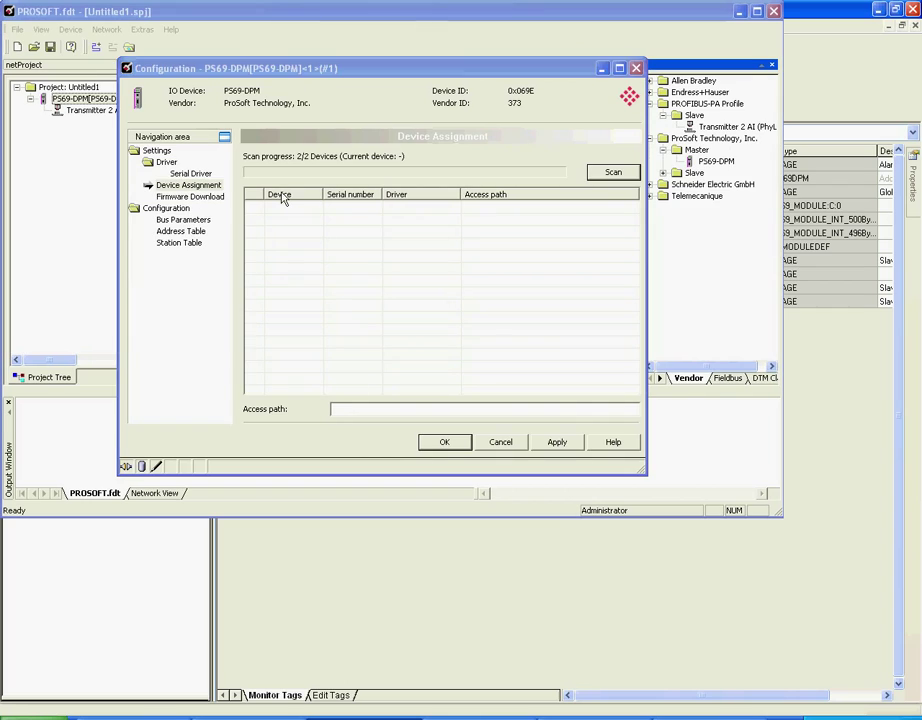
Set the master's bus parameter profile to PROFIBUS PA
left_click(194, 222)
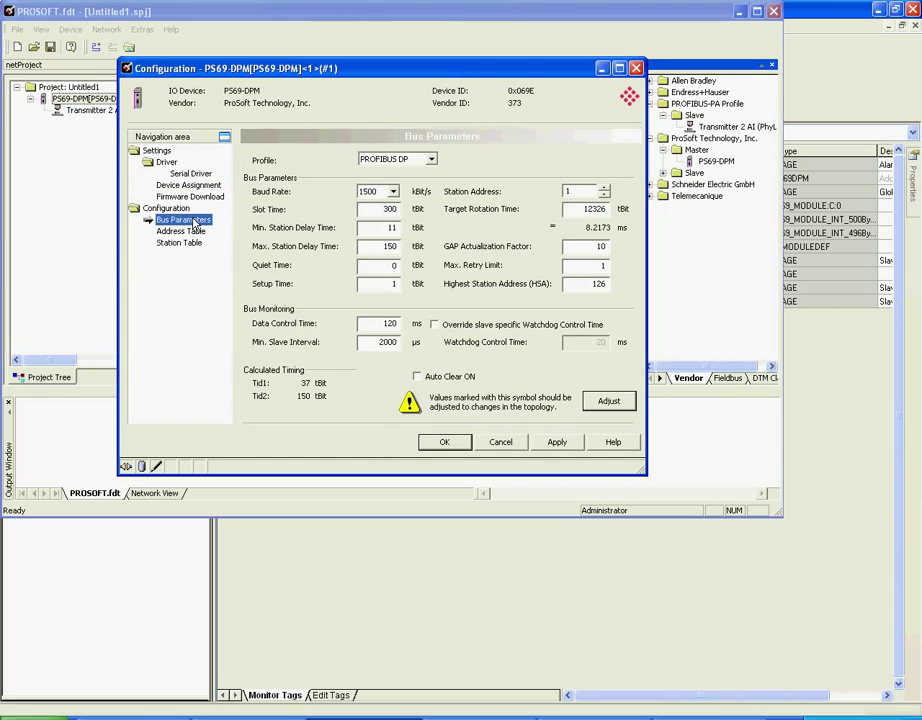
left_click(432, 160)
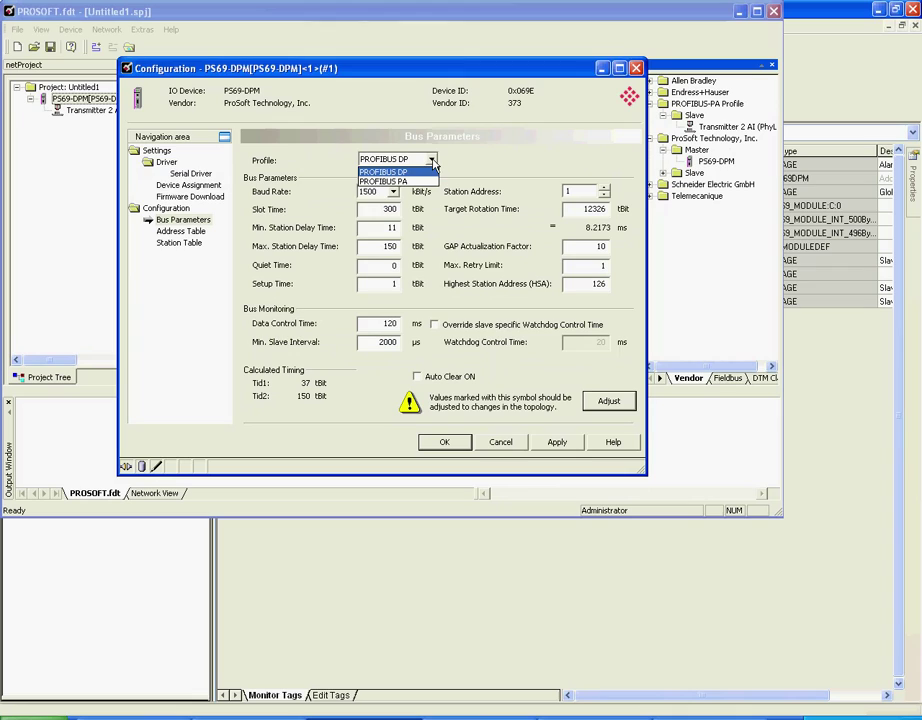
left_click(378, 183)
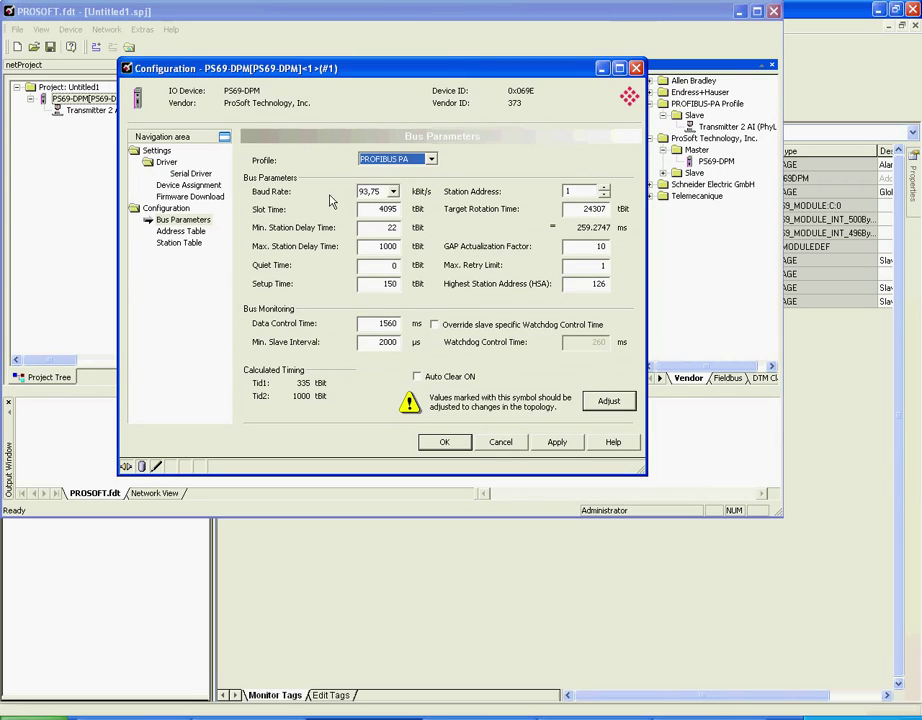
Change the transmitter's station address to 4 in the Station Table and verify the Address Table
left_click(181, 231)
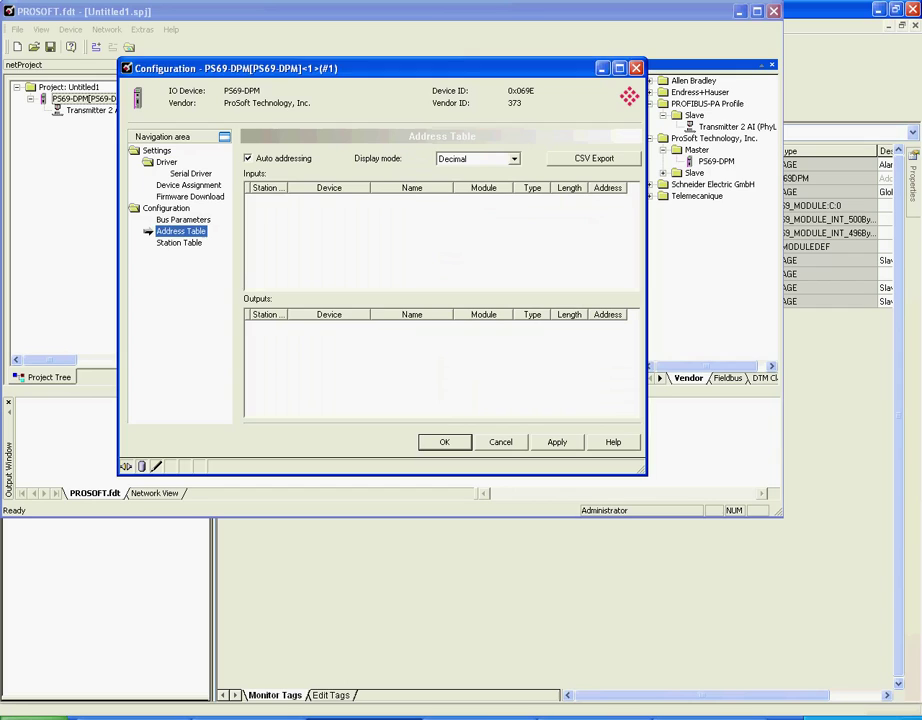
left_click(185, 244)
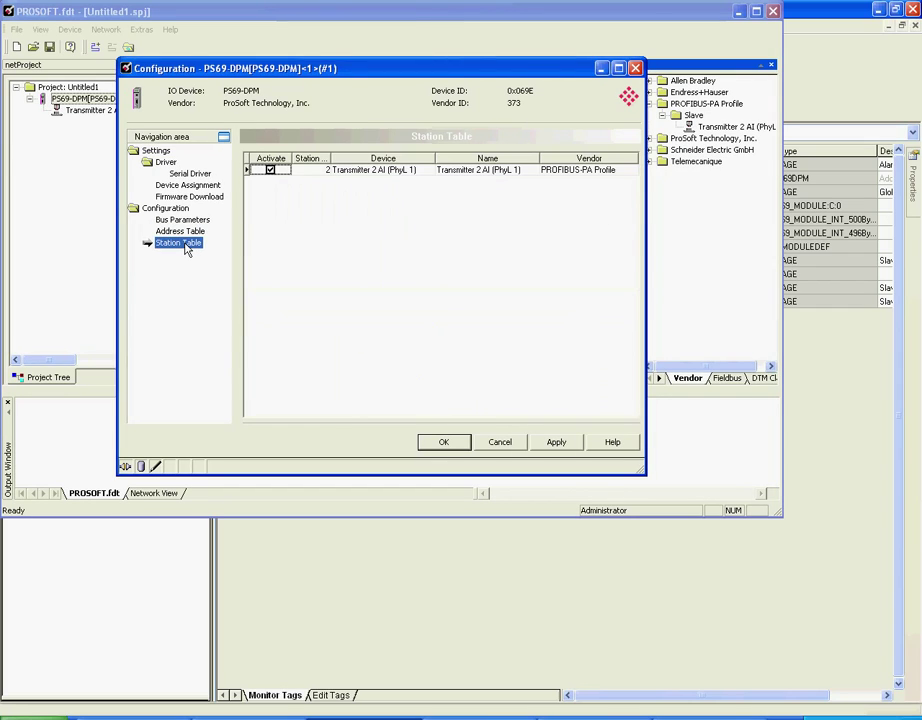
left_click(329, 174)
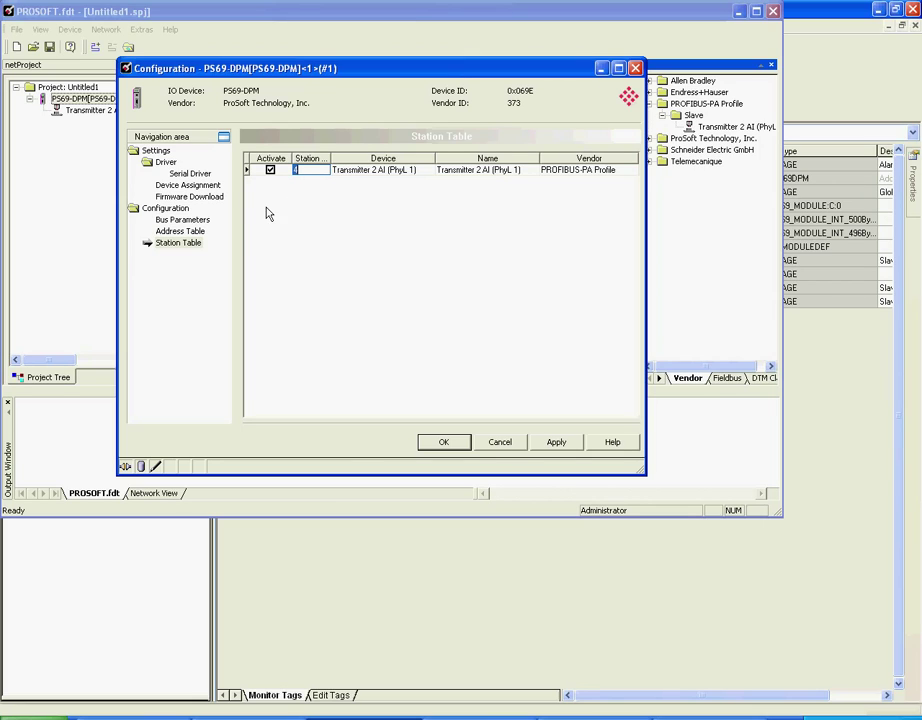
left_click(200, 232)
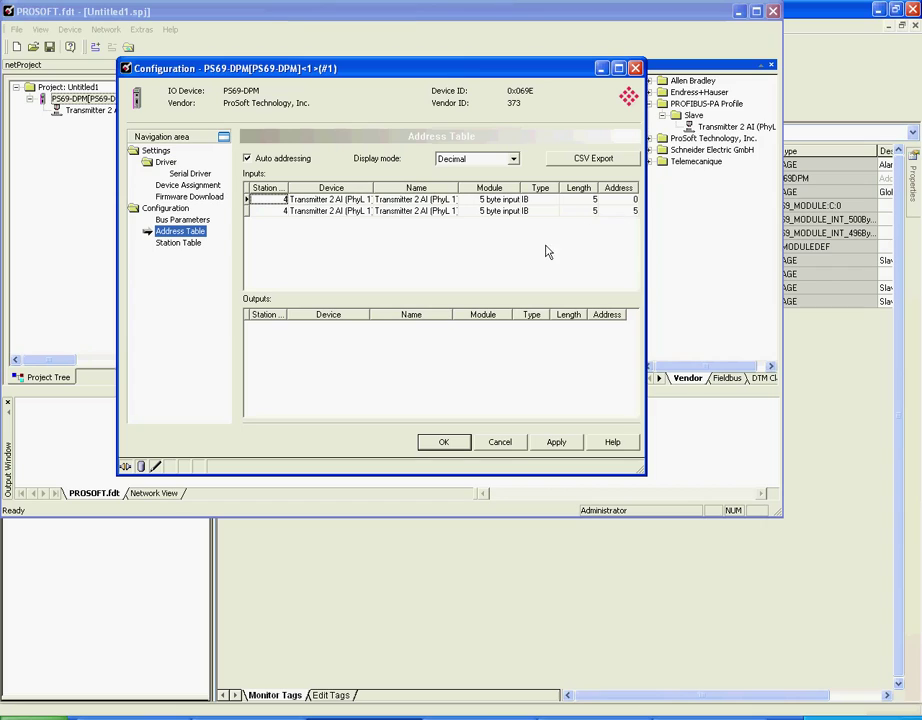
Save the PS69-DPM configuration and bring up the master's actions for download
left_click(444, 443)
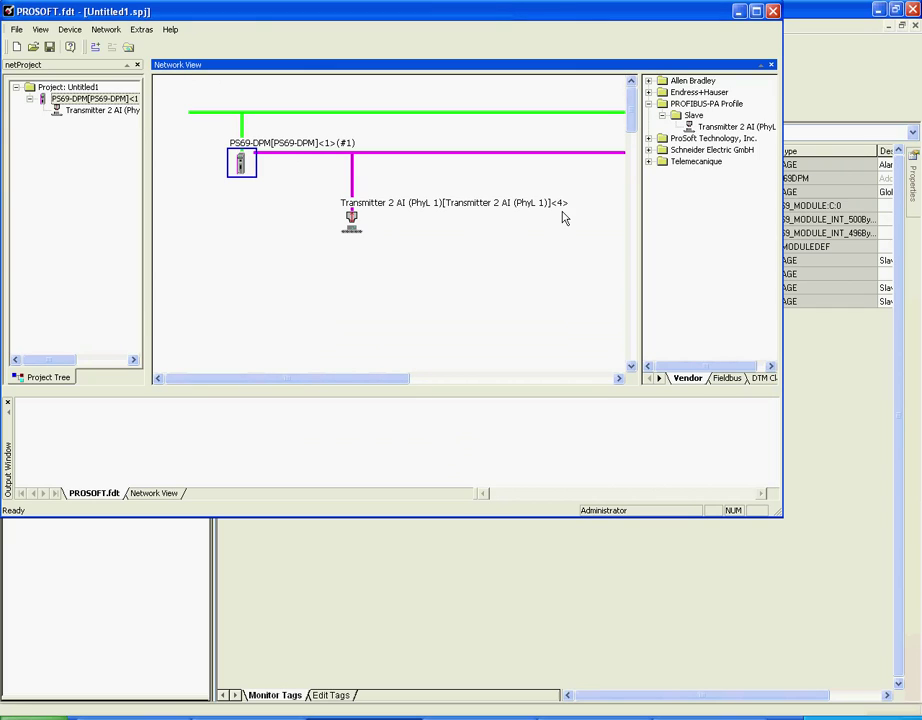
right_click(244, 166)
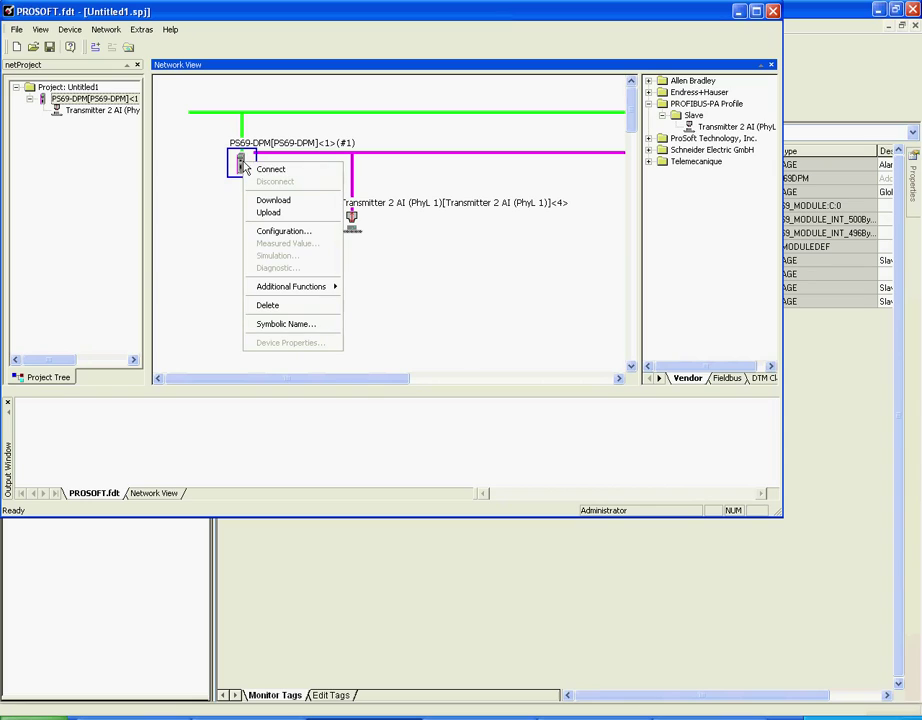